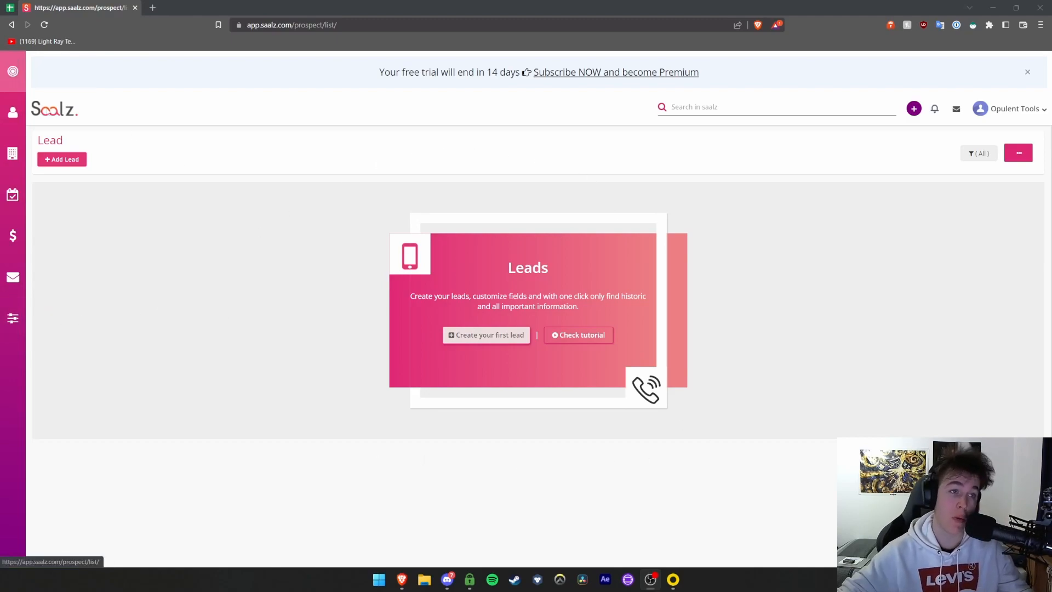
# Start a new lead titled "Lead 1" with Opulent Tools as owner and try to save it without a contact
pyautogui.click(75, 159)
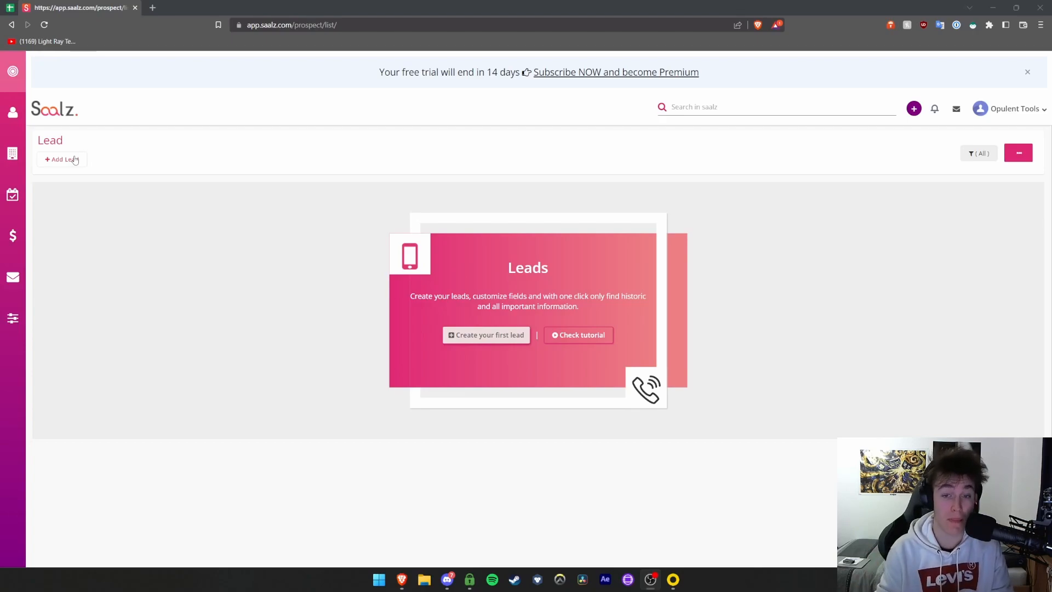
pyautogui.click(75, 159)
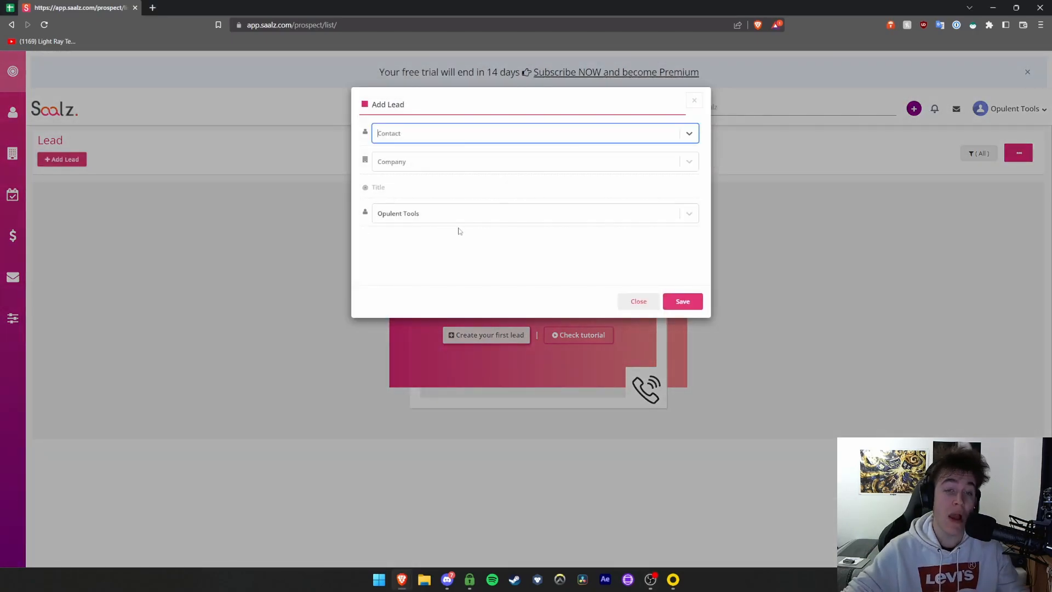
pyautogui.click(394, 165)
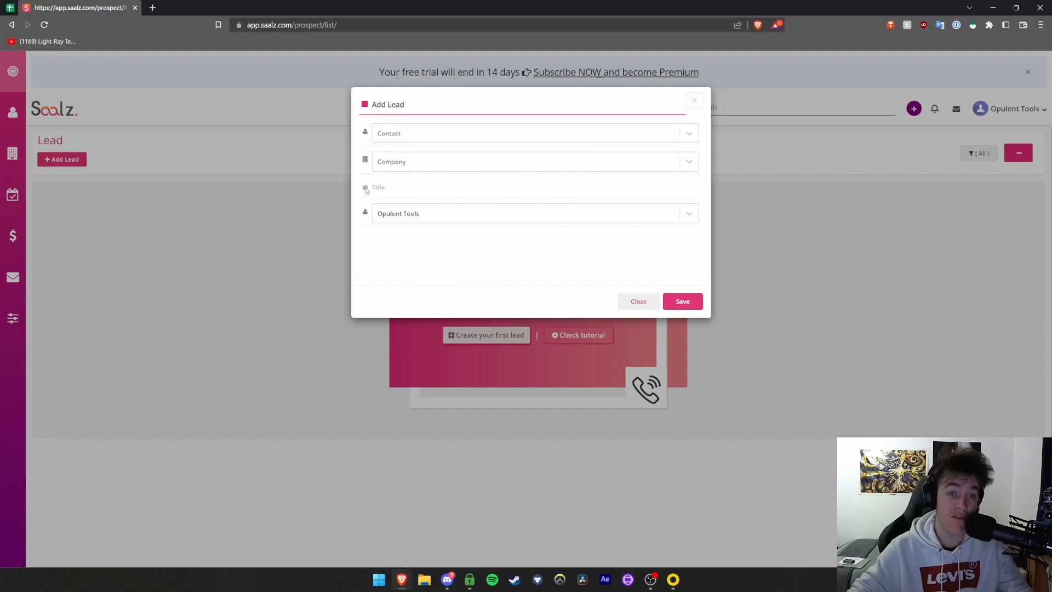
pyautogui.click(395, 193)
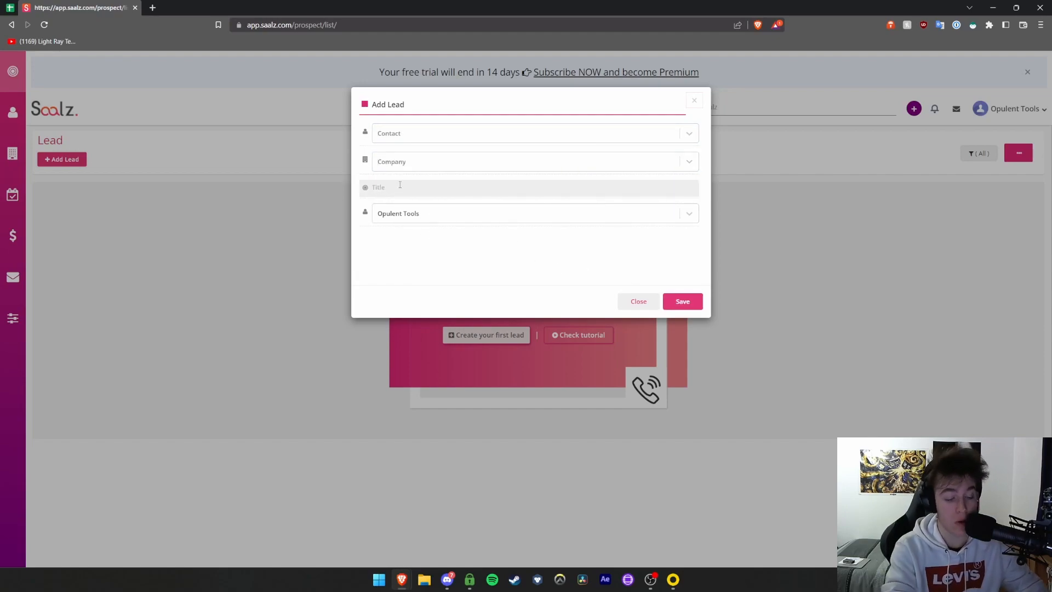
pyautogui.write('Lead 1')
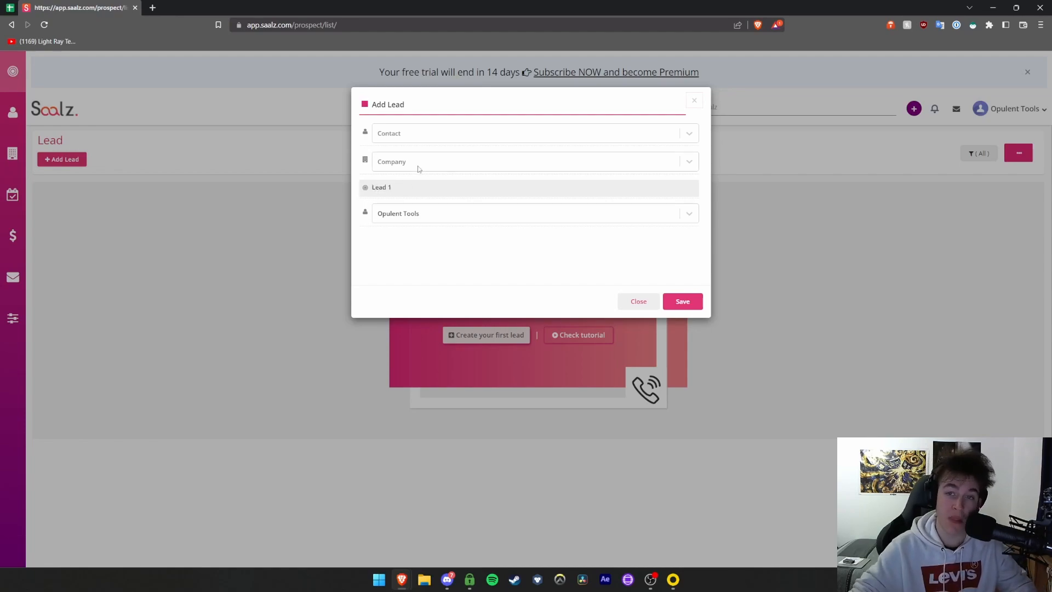
pyautogui.click(405, 162)
pyautogui.click(408, 217)
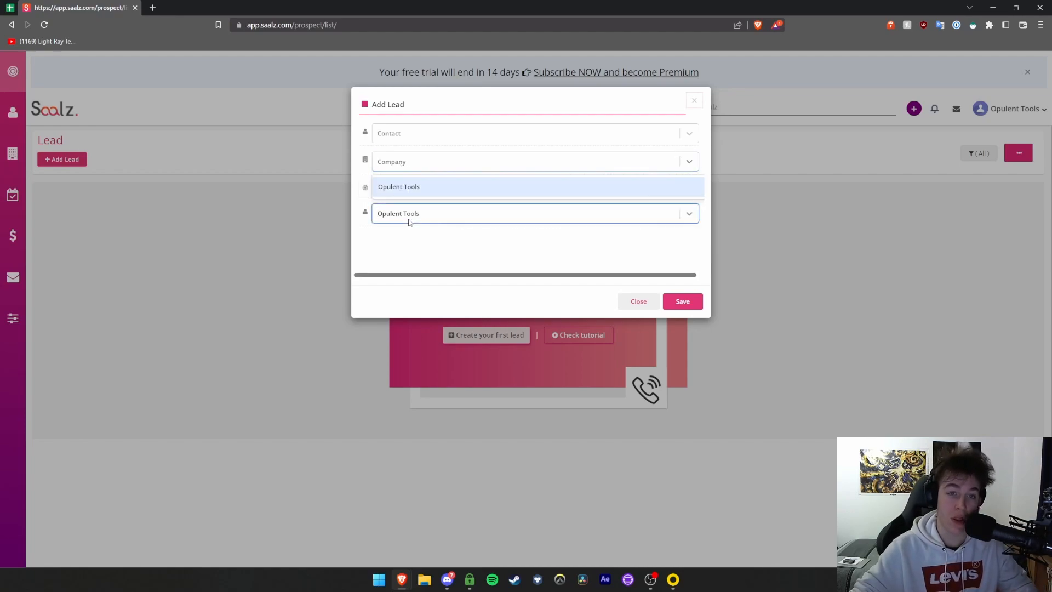
pyautogui.click(399, 140)
pyautogui.click(683, 302)
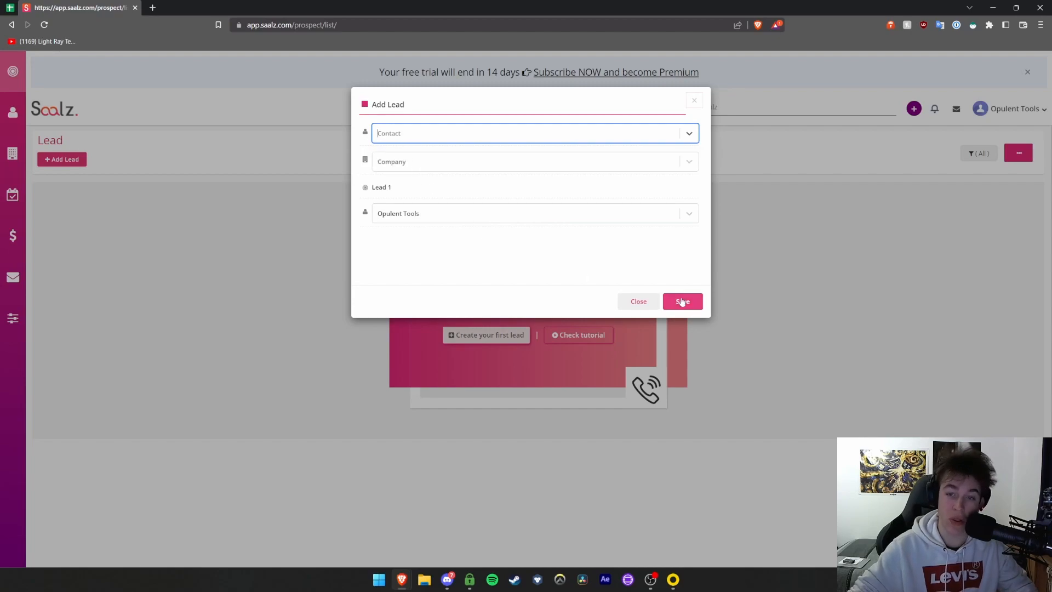
# Create "Opulent" as both the contact and the company of the new lead, and save the lead
pyautogui.click(688, 134)
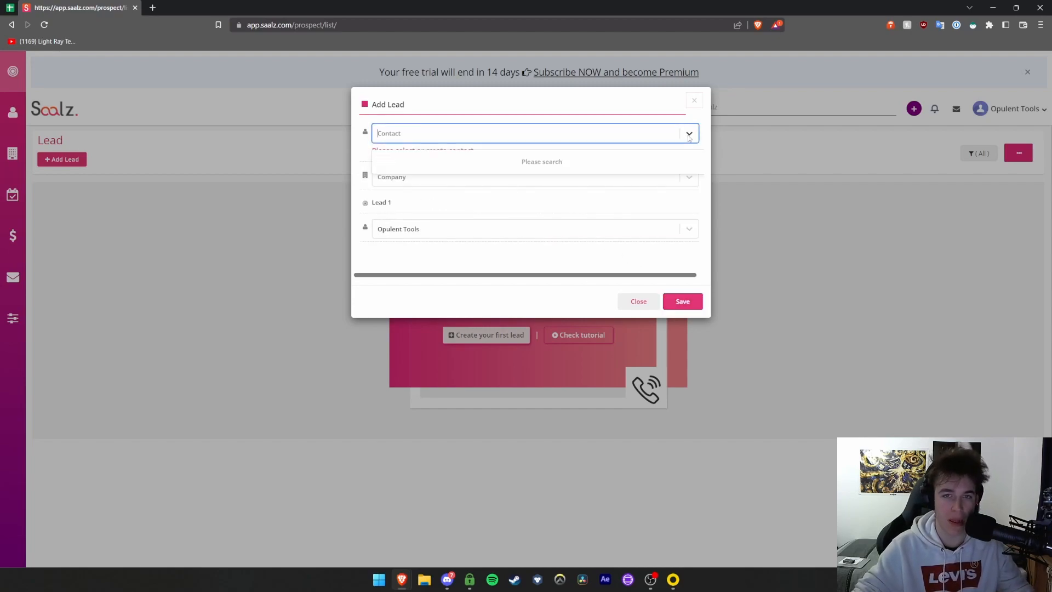
pyautogui.click(435, 137)
pyautogui.write('Opulent')
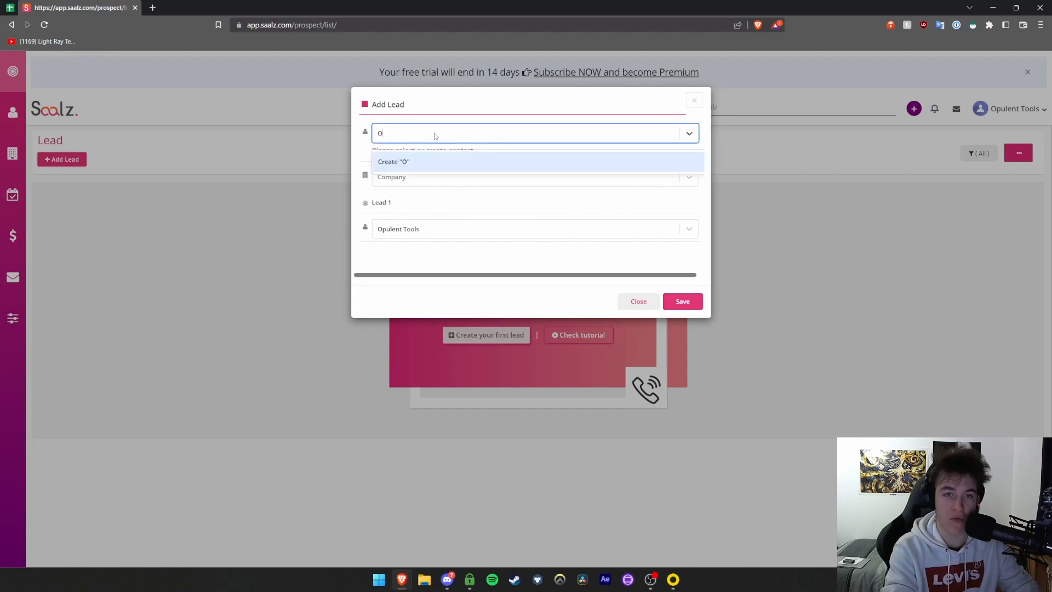
pyautogui.press('Return')
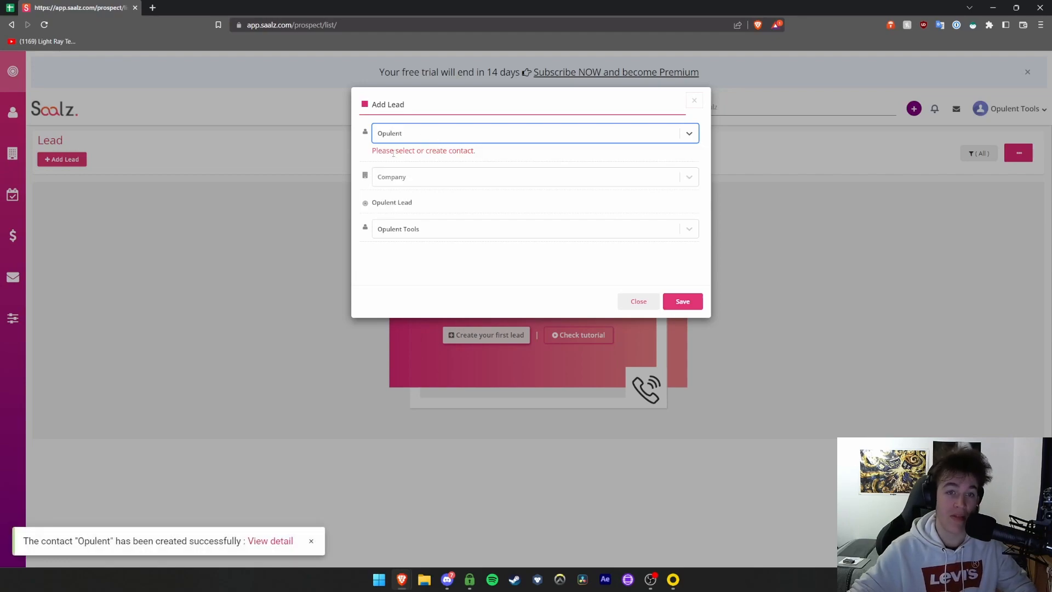
pyautogui.click(400, 179)
pyautogui.write('Opulent')
pyautogui.press('Return')
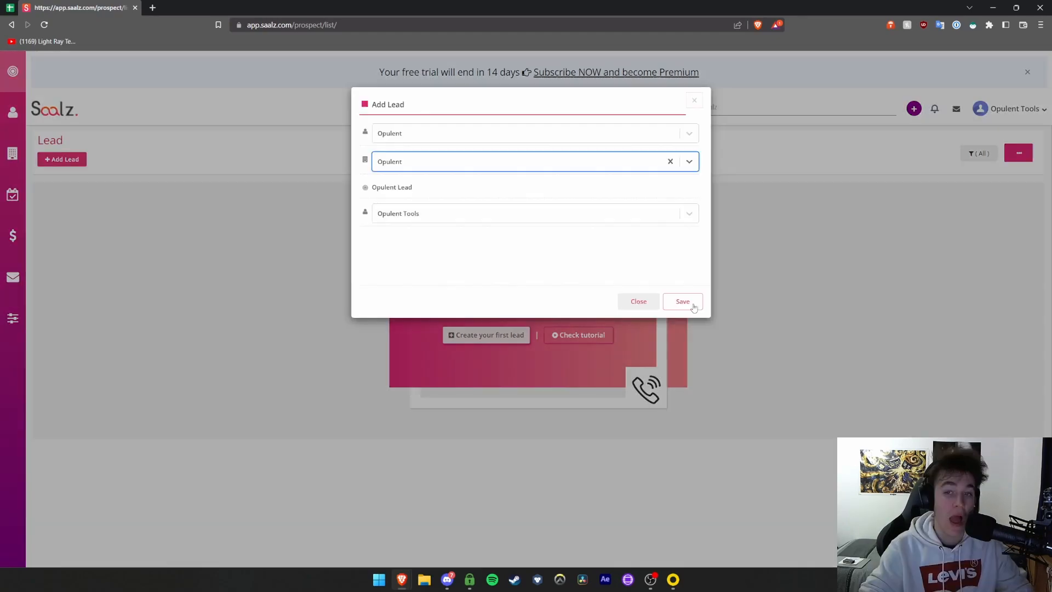
pyautogui.click(682, 302)
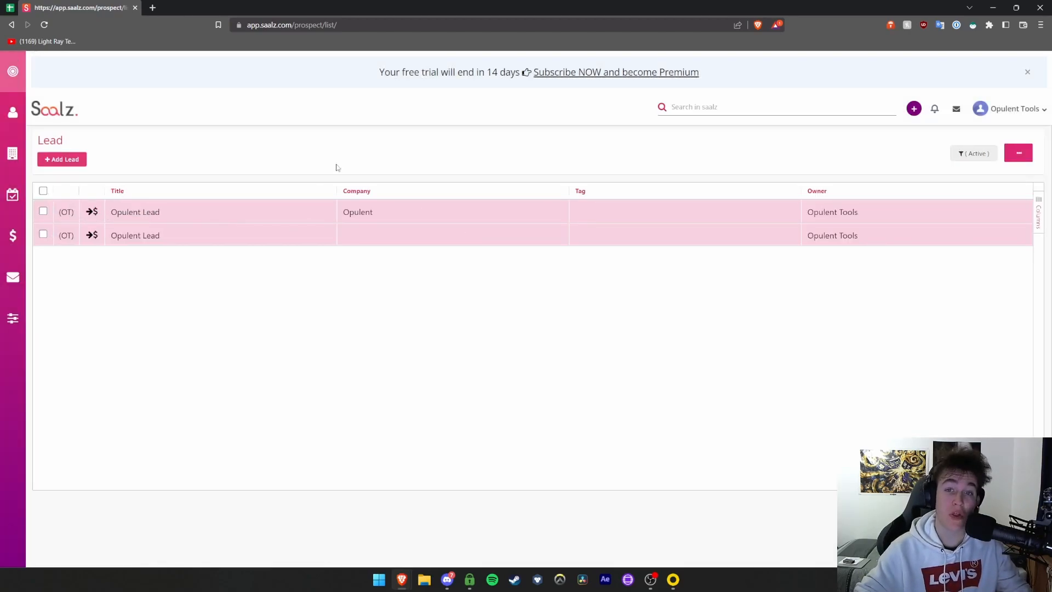
# Open the Opulent lead that has a company and examine its completed-item filters, e-mail, activities and files sections
pyautogui.click(131, 213)
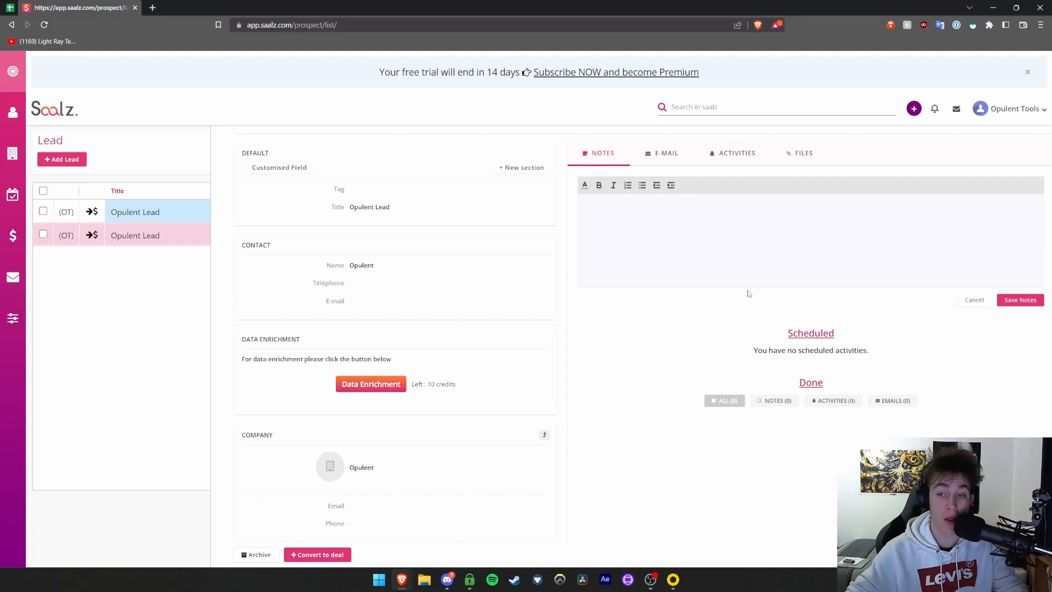
pyautogui.moveTo(892, 352); pyautogui.dragTo(723, 326)
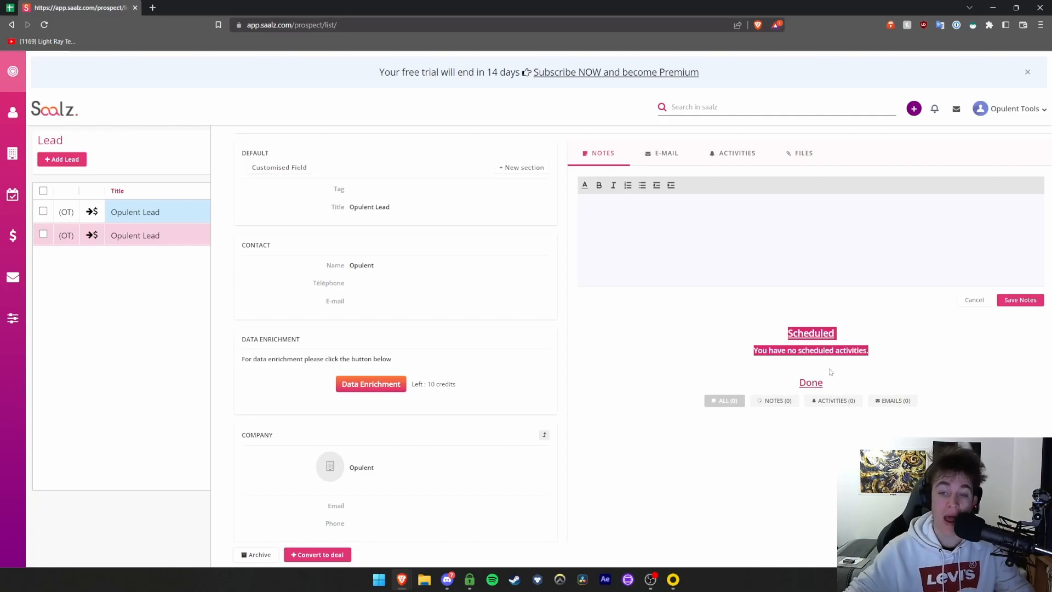
pyautogui.click(778, 403)
pyautogui.click(830, 403)
pyautogui.click(892, 403)
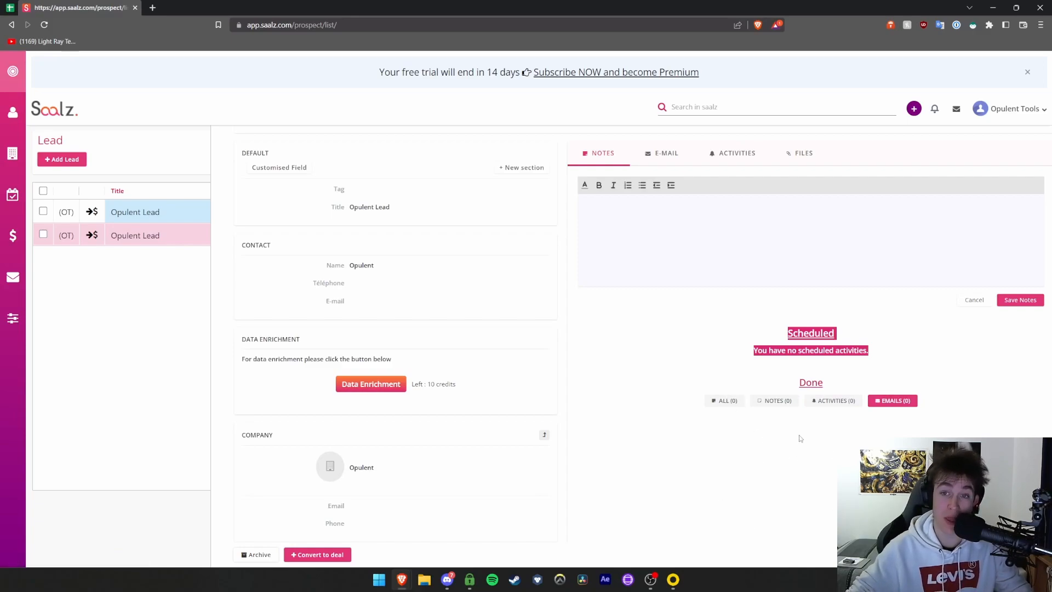
pyautogui.click(663, 154)
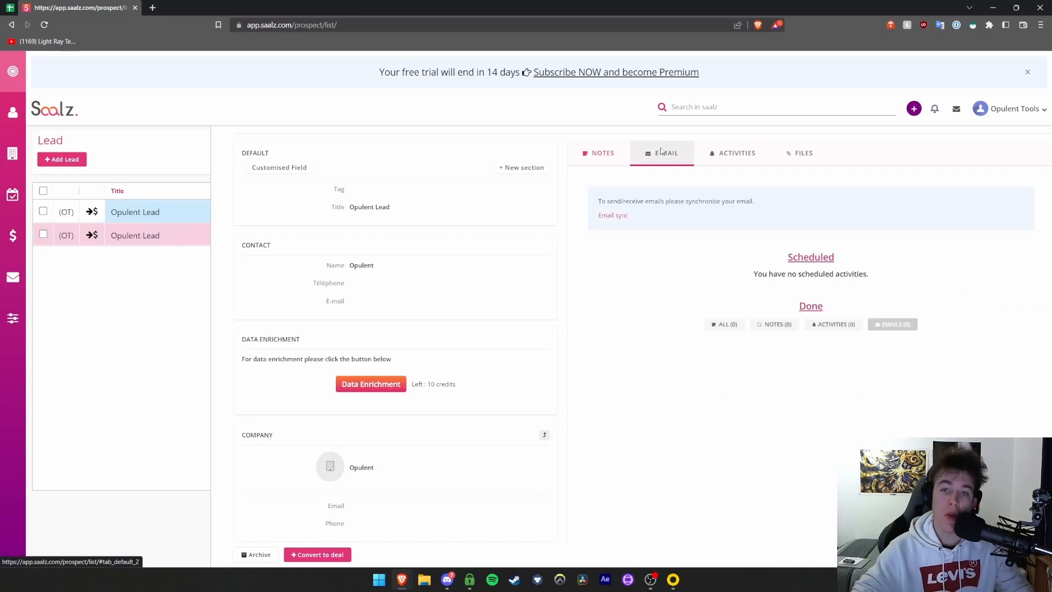
pyautogui.click(726, 155)
pyautogui.click(801, 153)
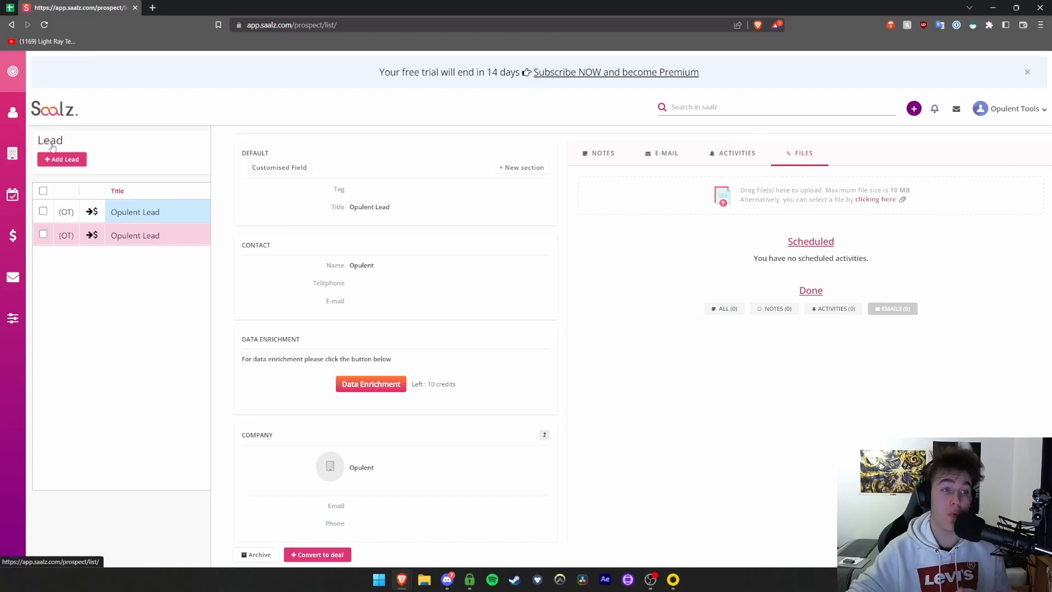
# Start a new contact, enter the contact's name and assign the contact to the company Opulent
pyautogui.click(74, 162)
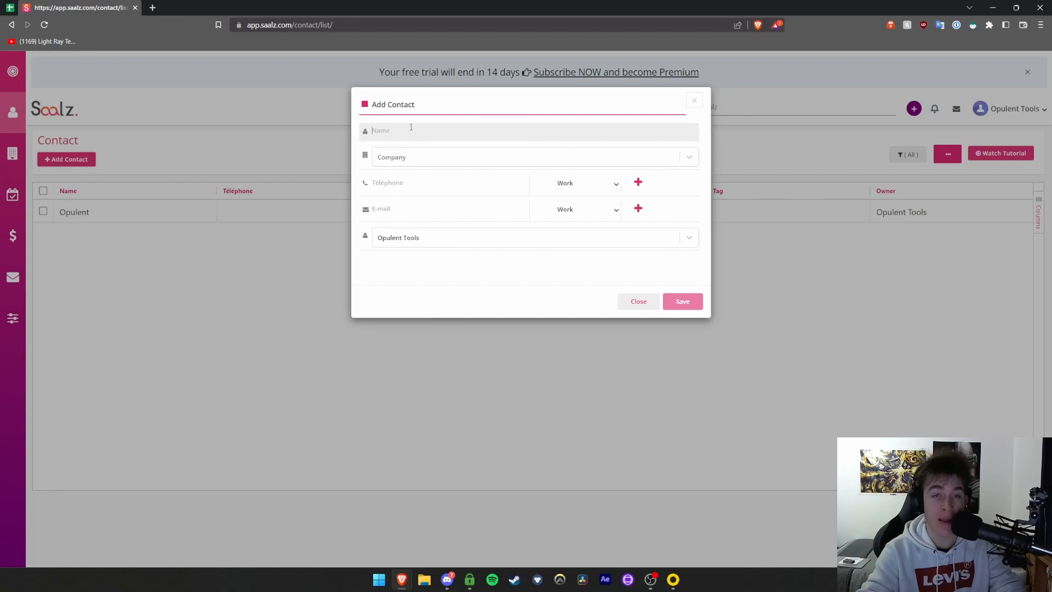
pyautogui.write('Jack')
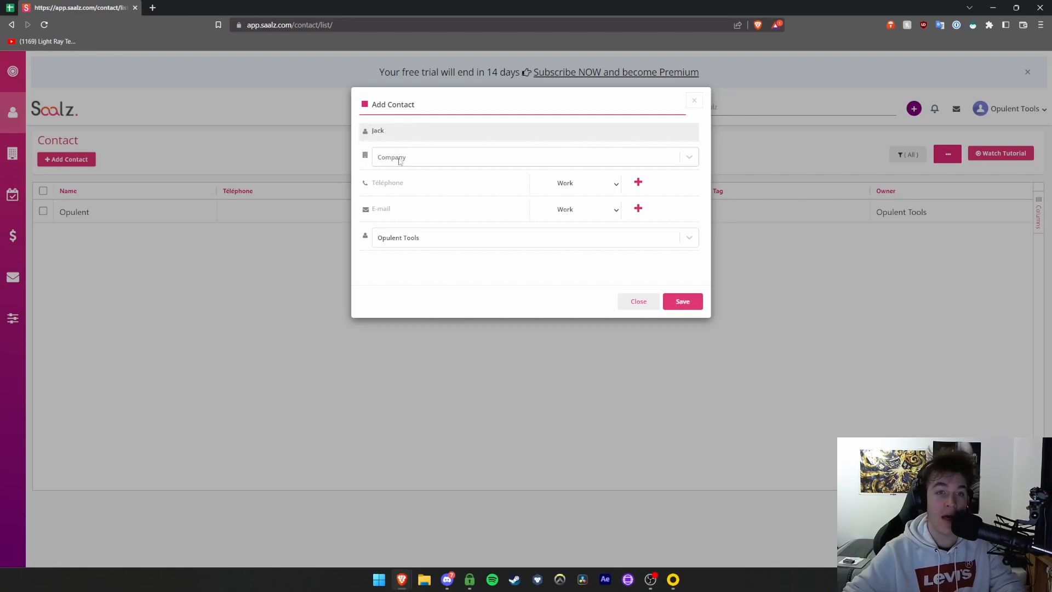
pyautogui.click(399, 159)
pyautogui.click(405, 186)
# Enter the contact's phone number as a Mobile number, keep Opulent Tools as owner and save the contact
pyautogui.click(400, 185)
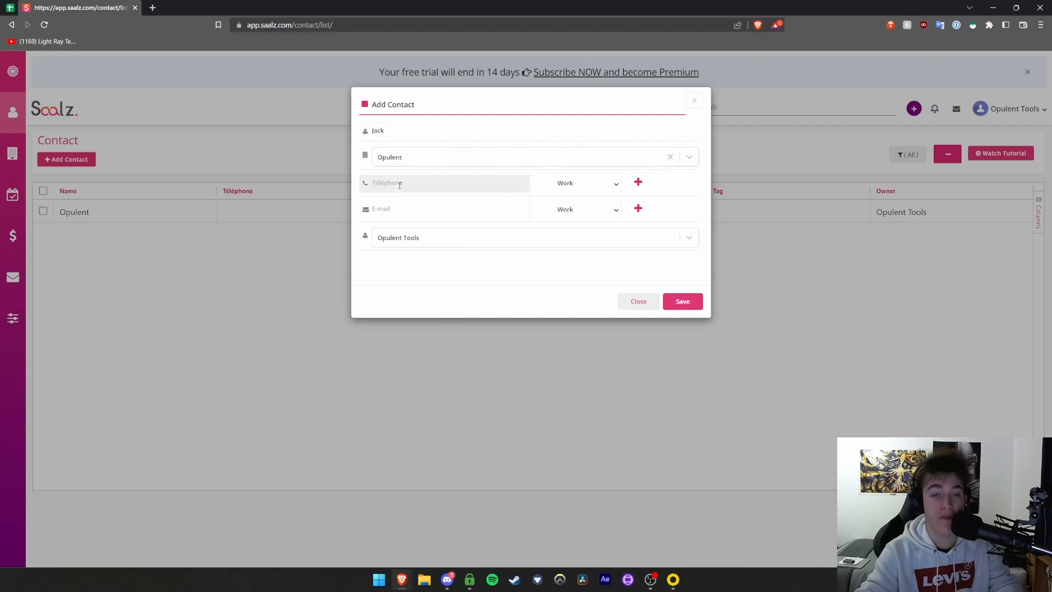
pyautogui.write('01234')
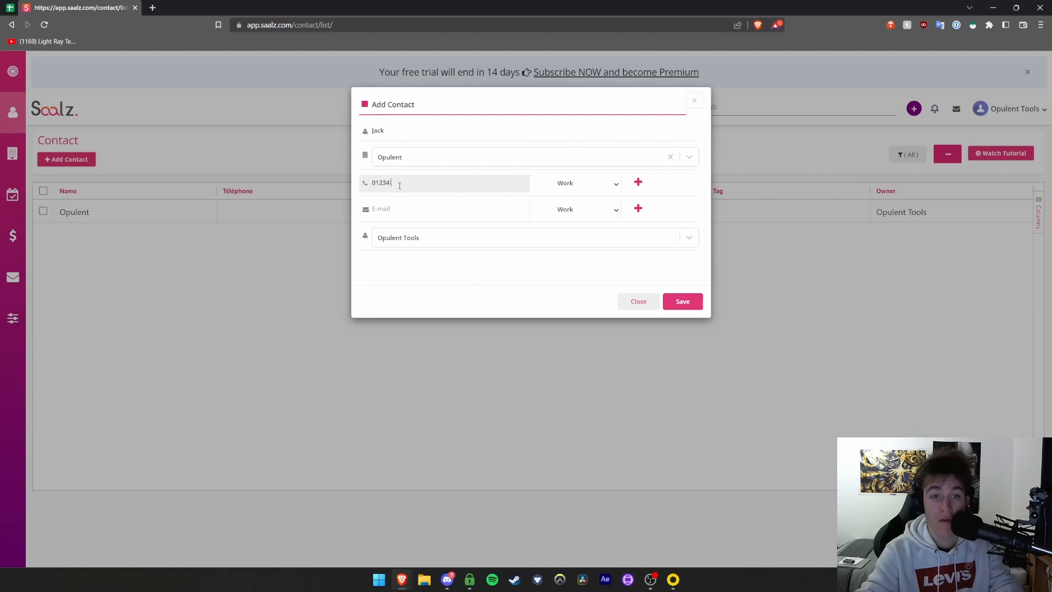
pyautogui.write(' 567890')
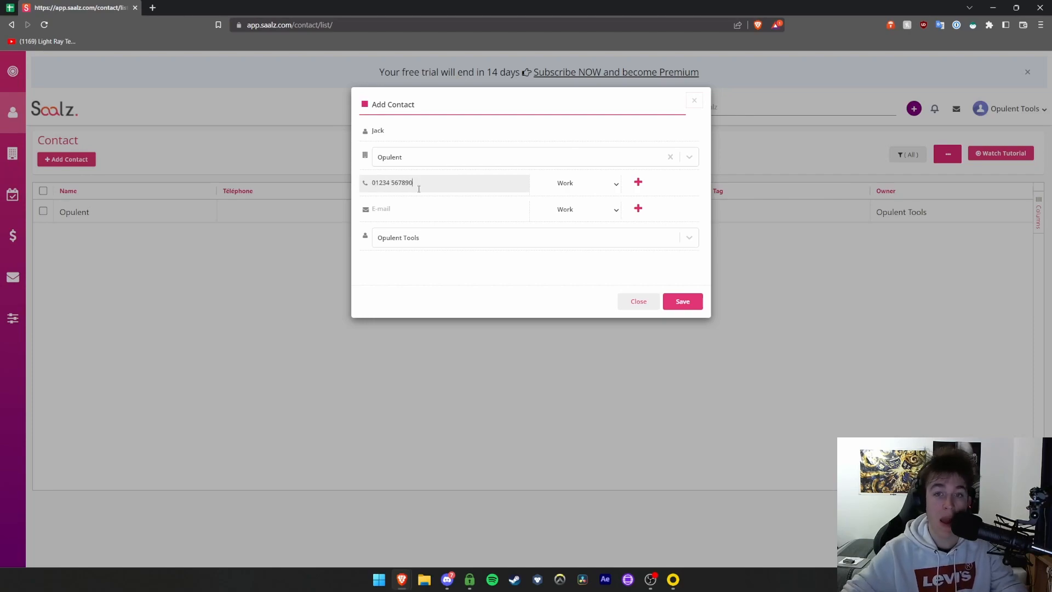
pyautogui.click(585, 189)
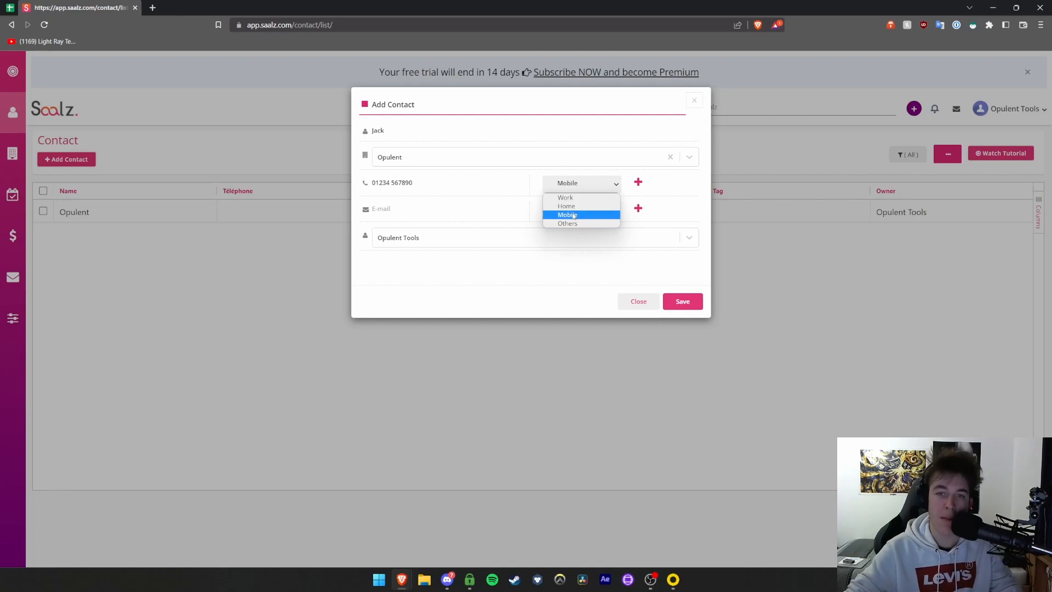
pyautogui.click(572, 216)
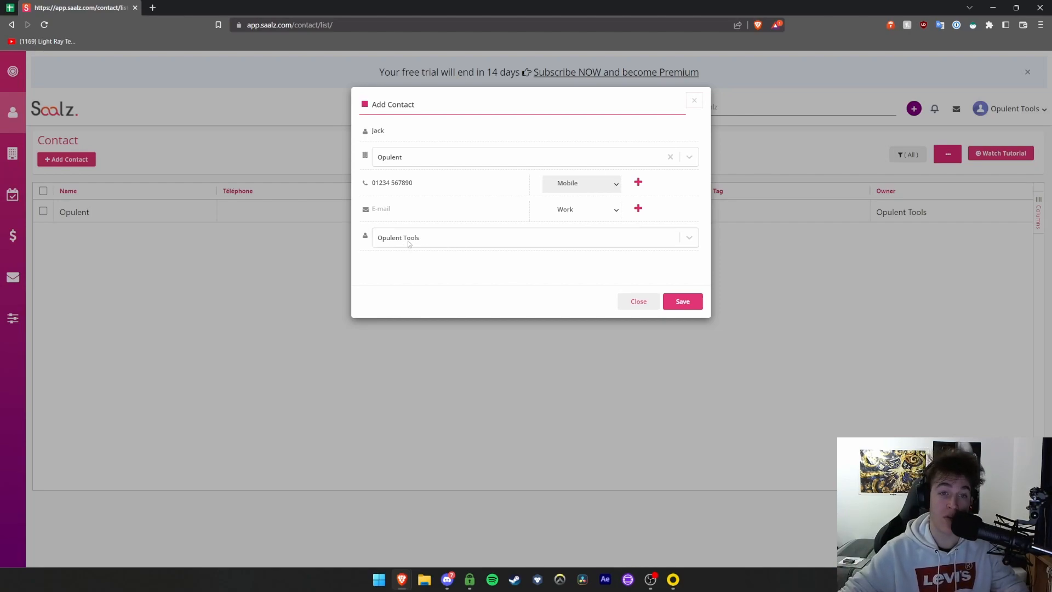
pyautogui.click(689, 238)
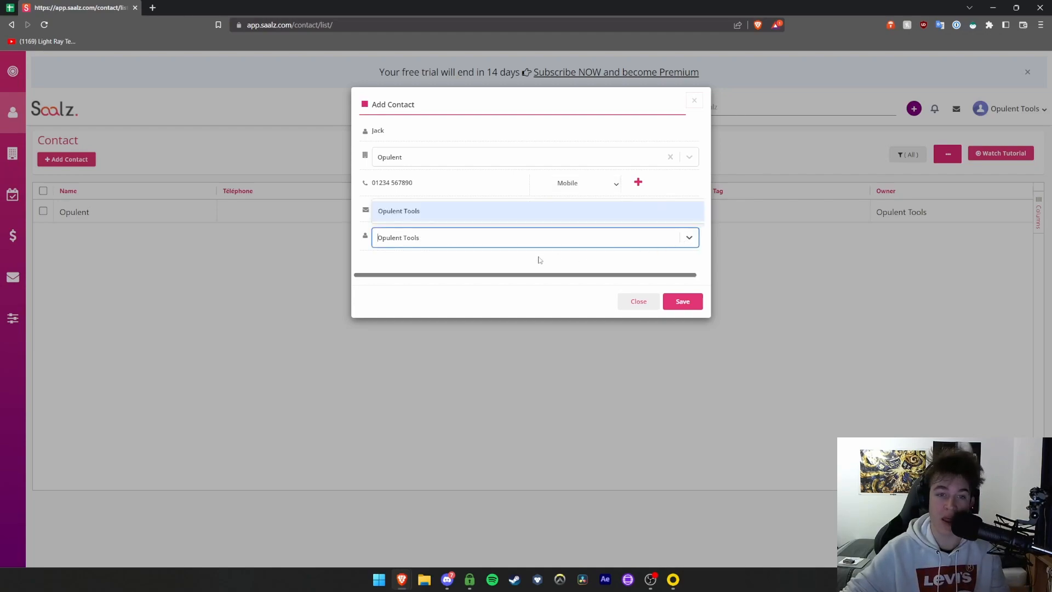
pyautogui.click(392, 243)
pyautogui.click(686, 302)
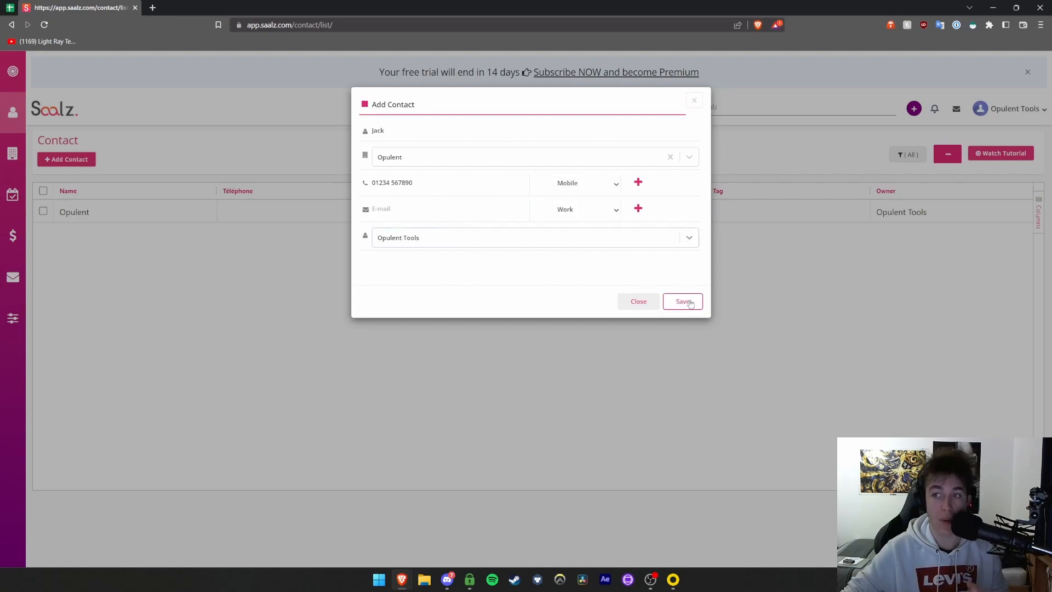
# Start a bulk e-mail from the contact list and add the newly created contact as a recipient
pyautogui.click(948, 154)
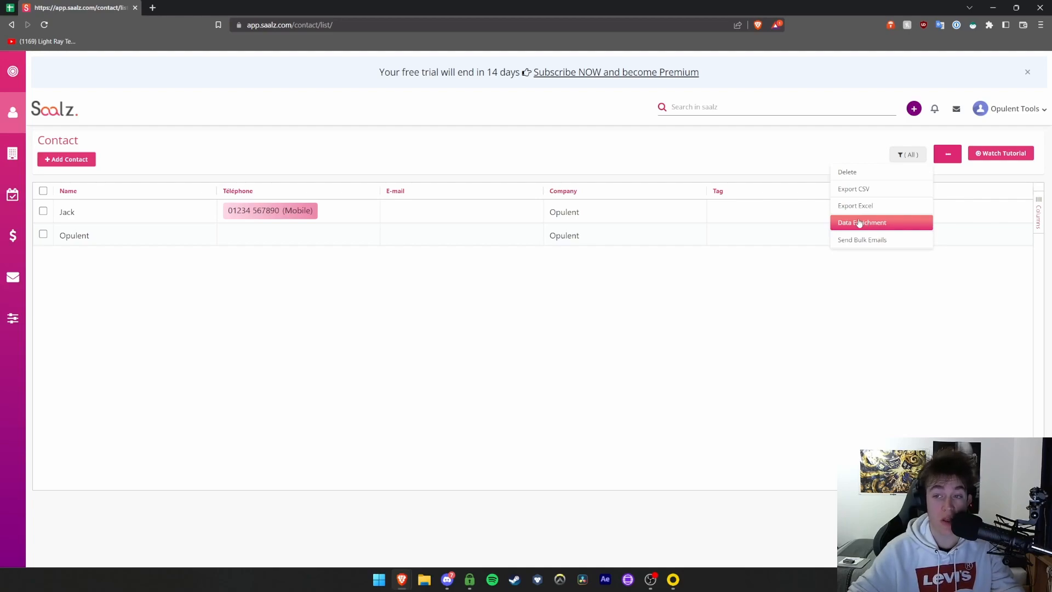
pyautogui.click(633, 289)
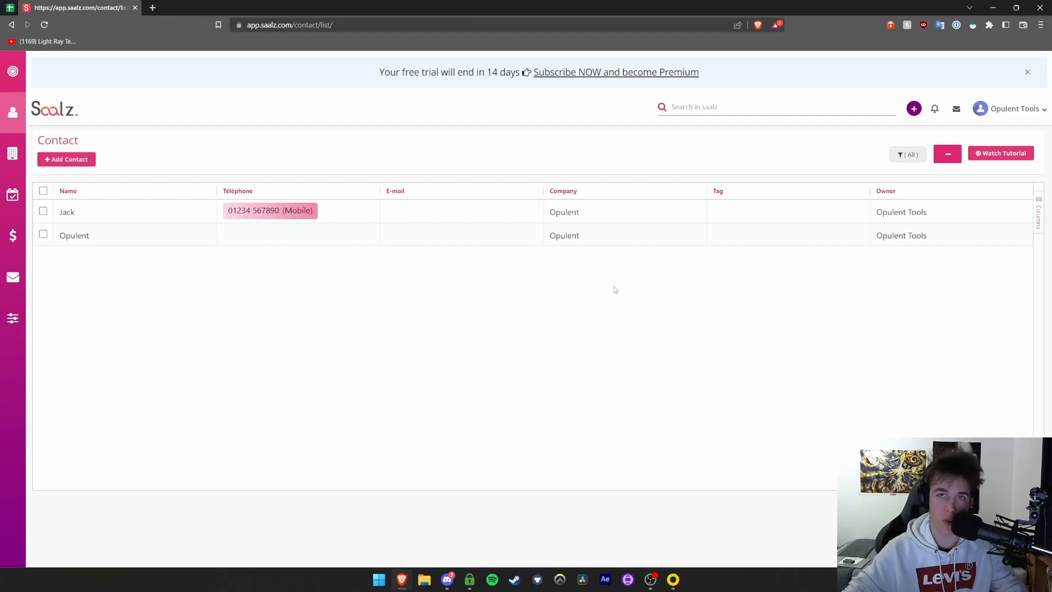
pyautogui.click(956, 156)
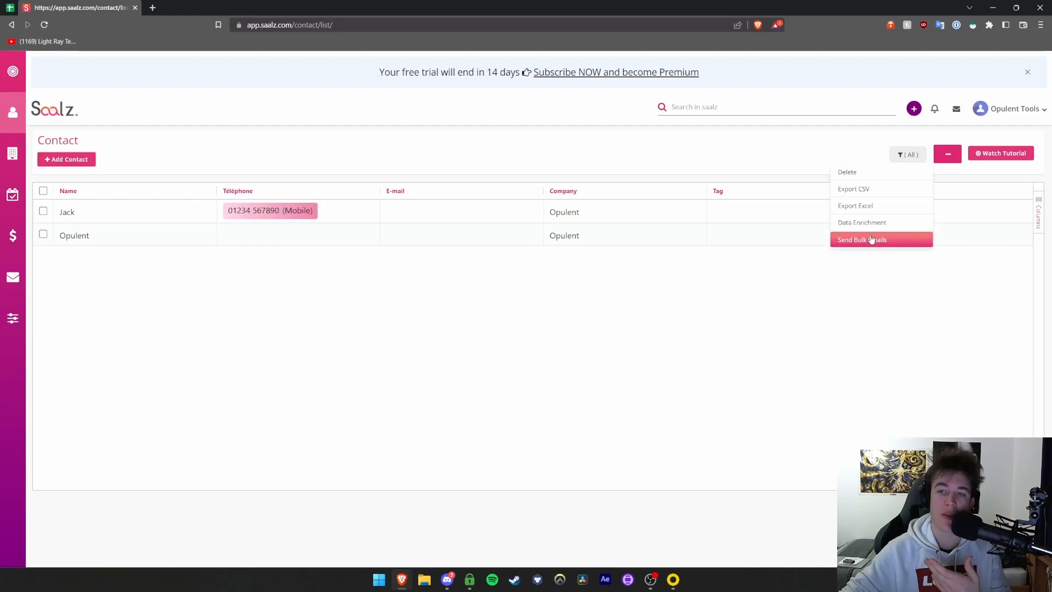
pyautogui.click(881, 241)
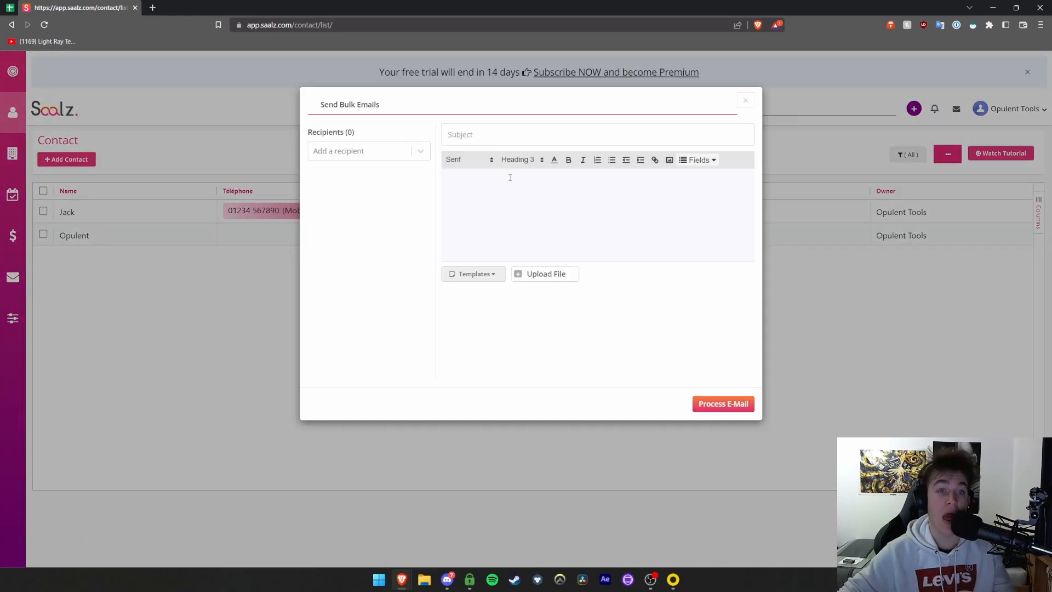
pyautogui.click(364, 153)
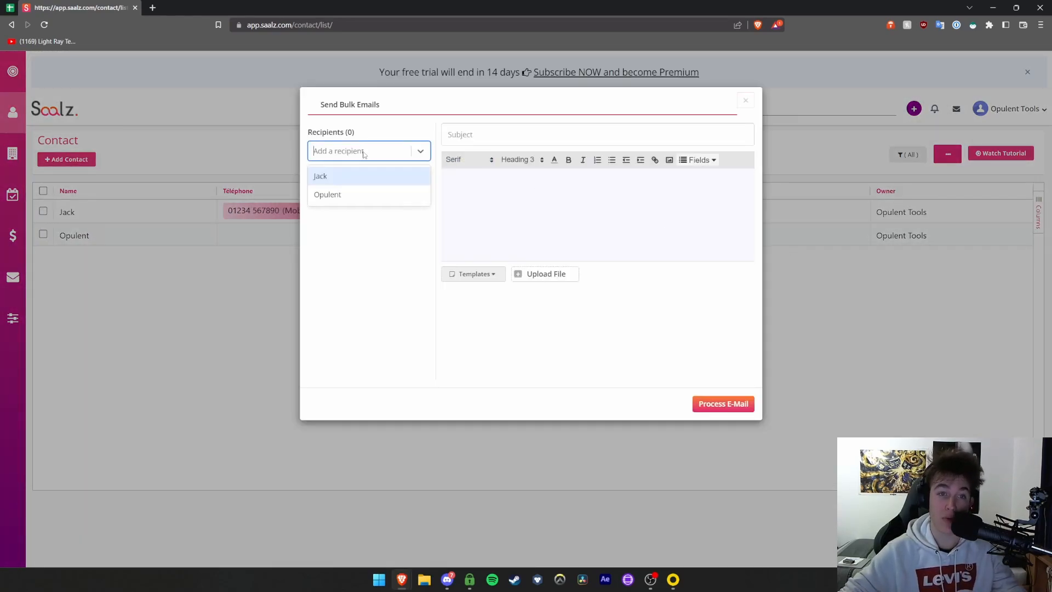
pyautogui.click(336, 178)
# Draft the bulk e-mail with subject "Emergency!" and body "We have run out of stock!", and close it without sending
pyautogui.click(477, 164)
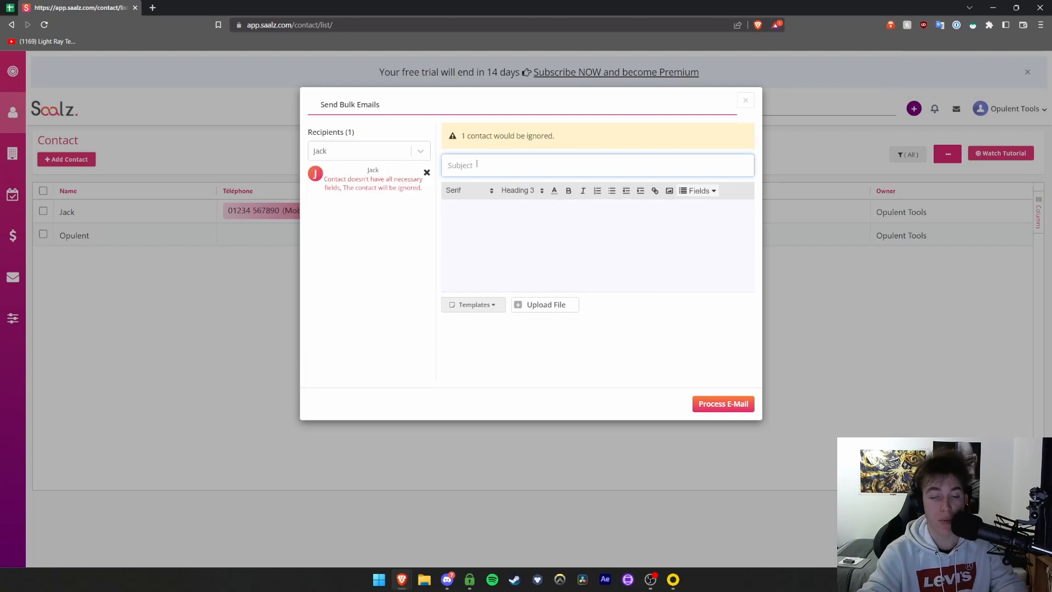
pyautogui.write('Emergency!')
pyautogui.click(472, 208)
pyautogui.write('We have run')
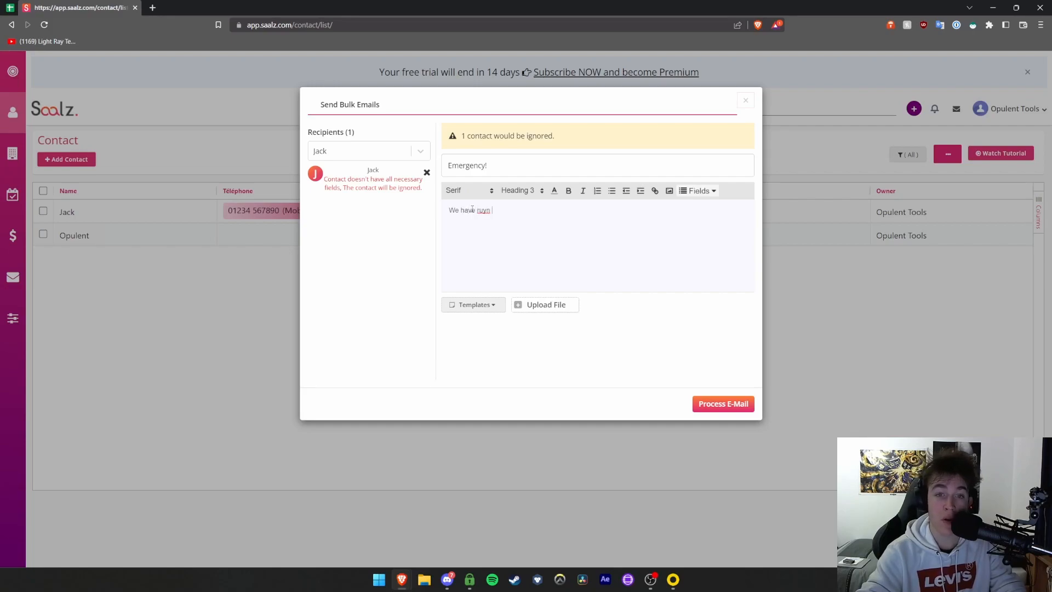
pyautogui.write(' out of stock!')
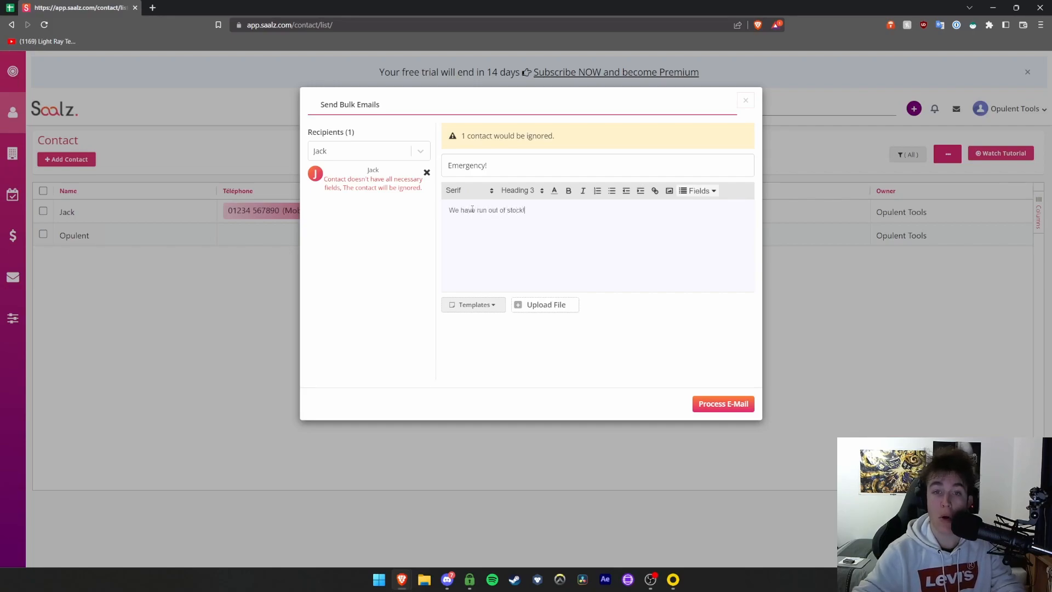
pyautogui.click(746, 102)
# Open the list of companies
pyautogui.click(12, 153)
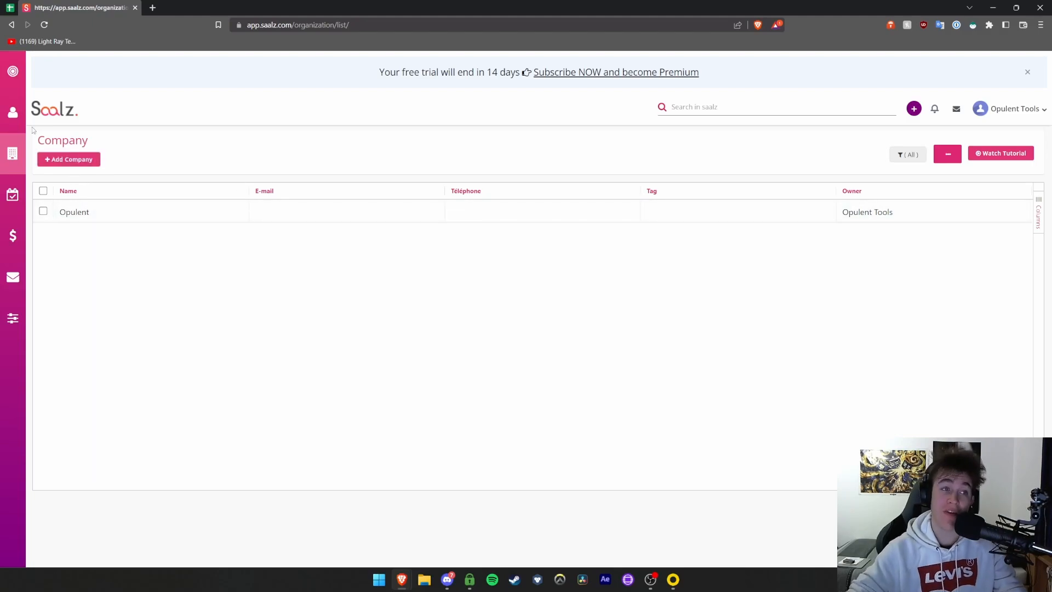
# Look through the contact, company and lead lists and return to the company list
pyautogui.click(16, 118)
pyautogui.click(15, 153)
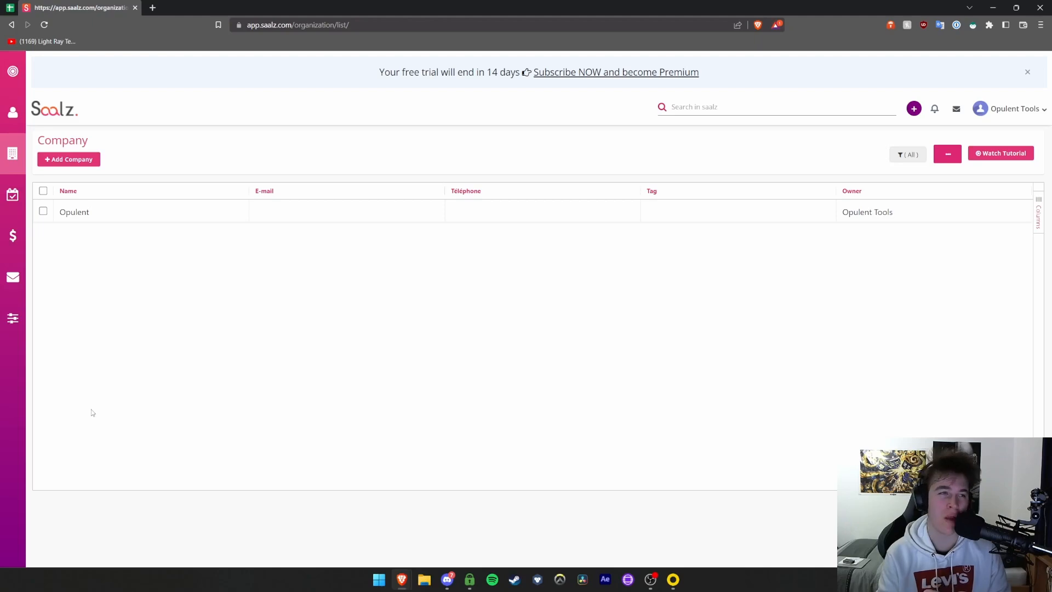
pyautogui.click(12, 113)
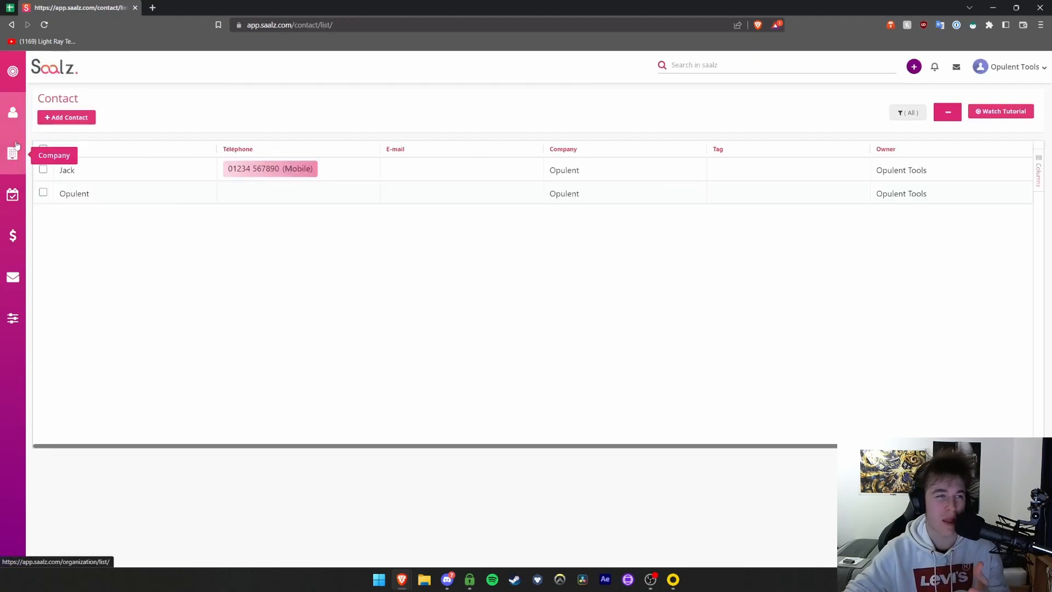
pyautogui.click(12, 153)
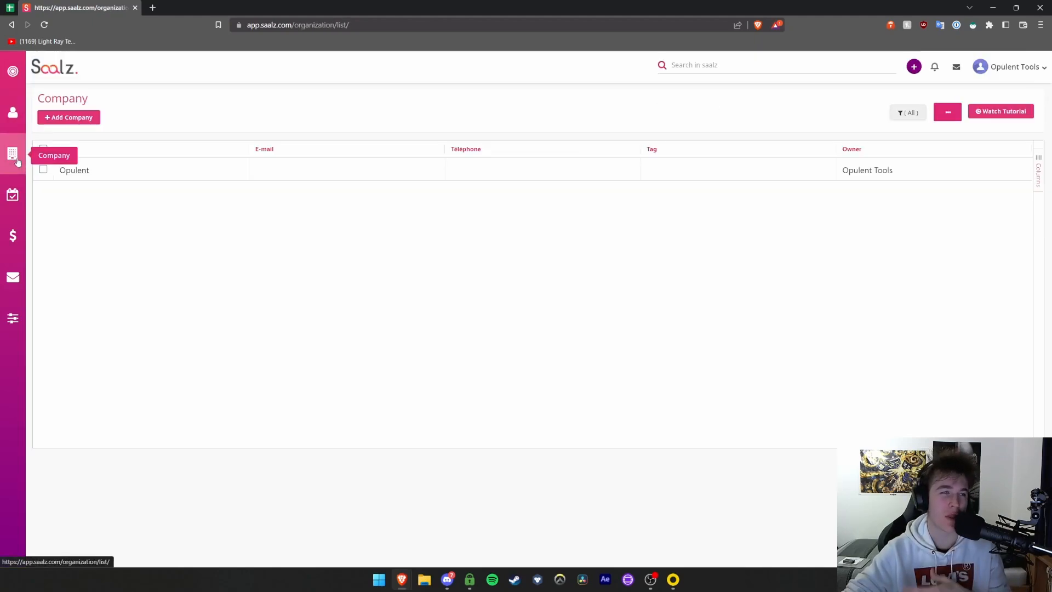
pyautogui.click(12, 194)
pyautogui.click(13, 72)
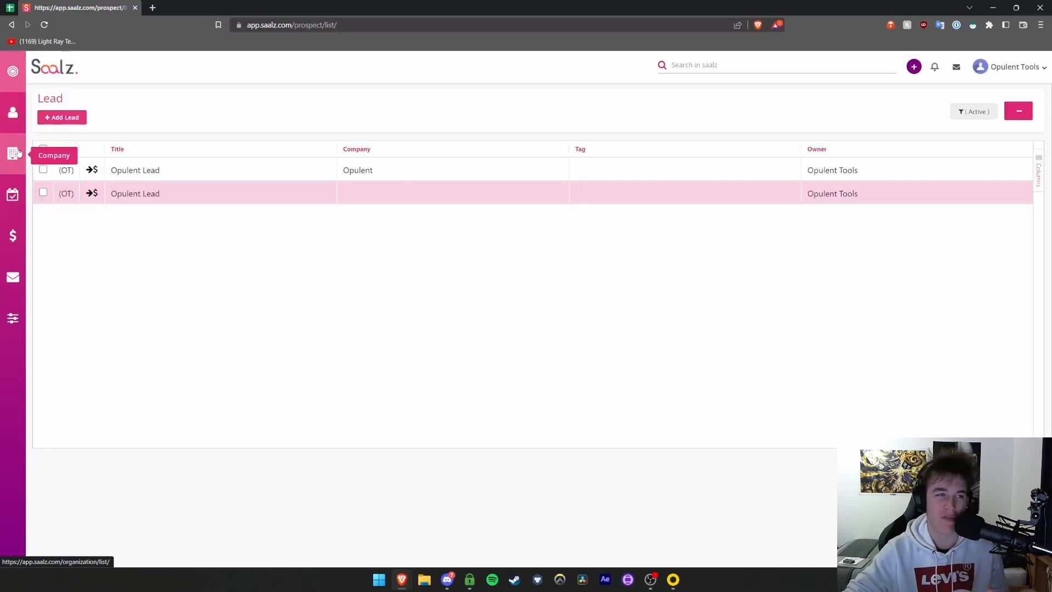
pyautogui.click(12, 154)
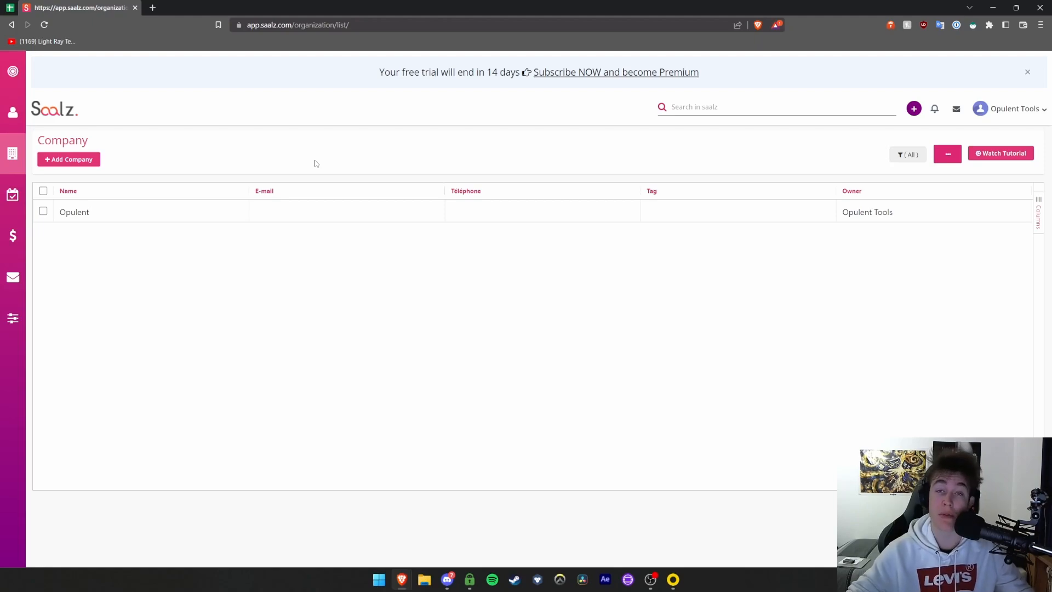
# Open the activity list and view it filtered by Call, E-mail, Message, Meeting and Others in turn
pyautogui.click(13, 193)
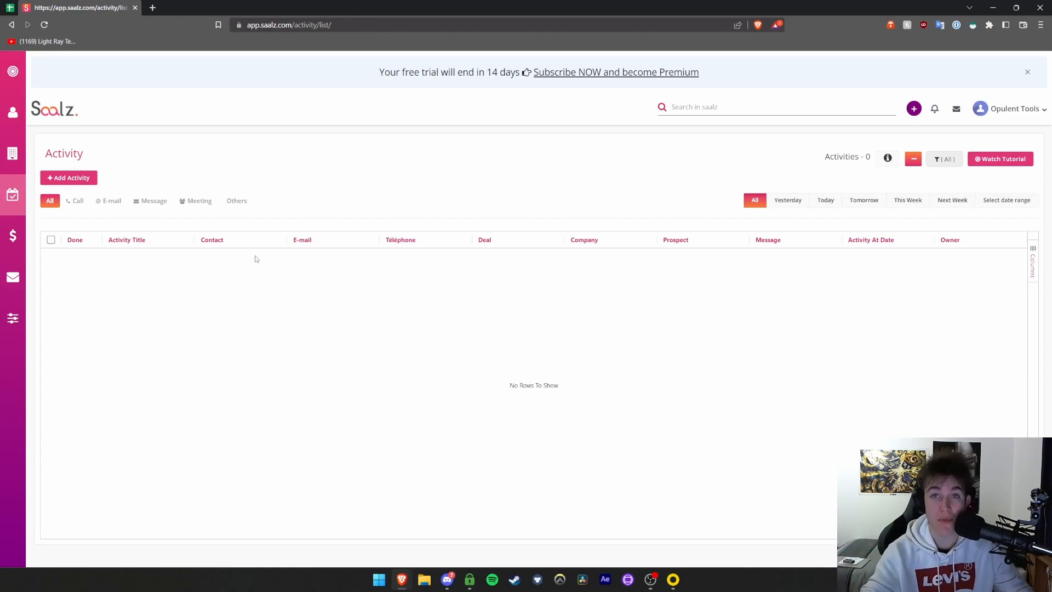
pyautogui.click(80, 201)
pyautogui.click(112, 202)
pyautogui.click(152, 201)
pyautogui.click(198, 201)
pyautogui.click(242, 202)
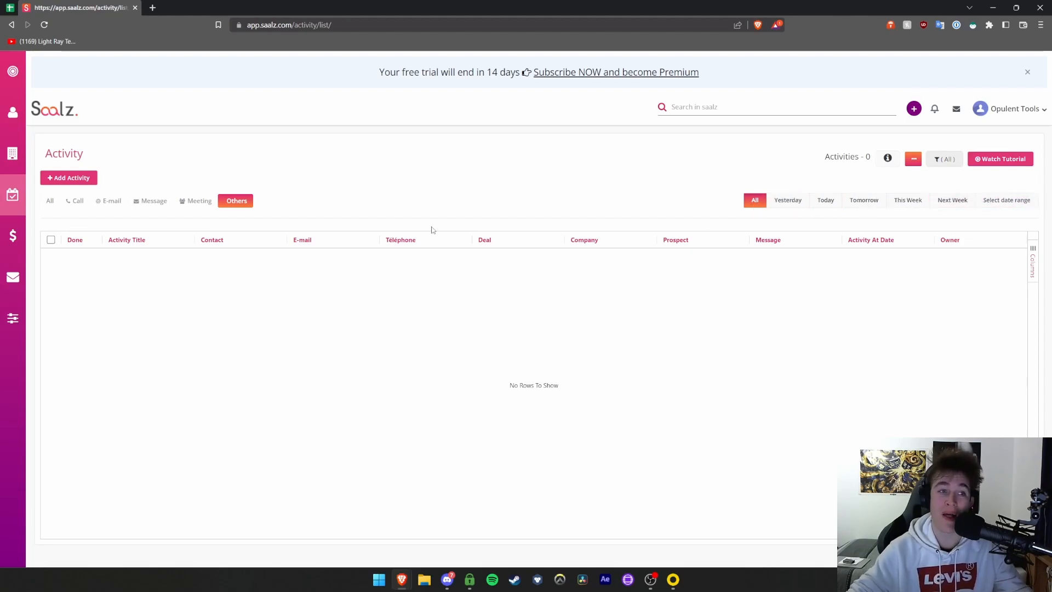
# Open the deal board, view the new-deal form from the New column and close it without saving
pyautogui.click(5, 237)
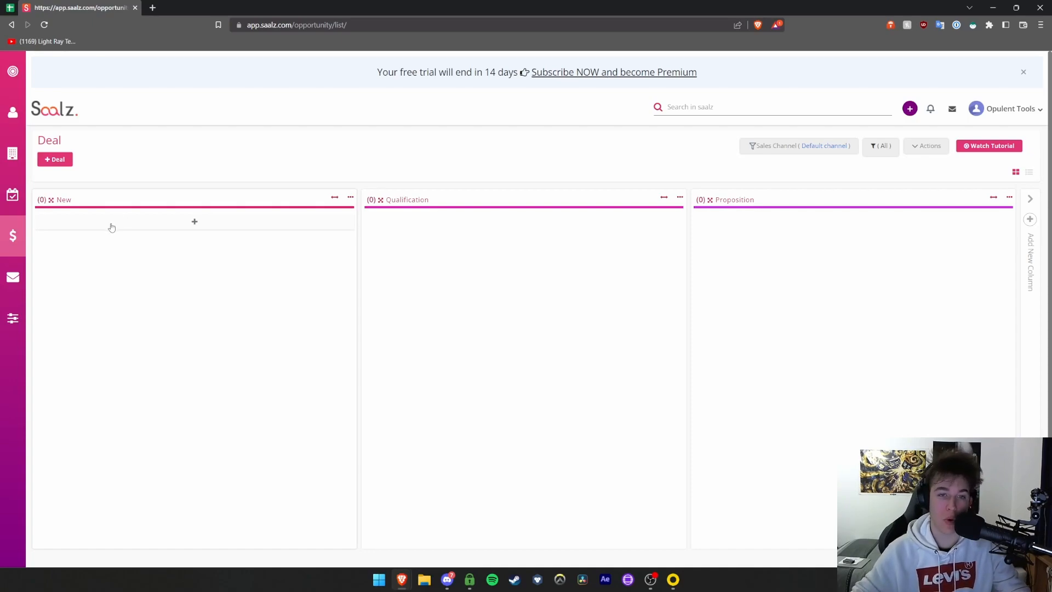
pyautogui.click(194, 224)
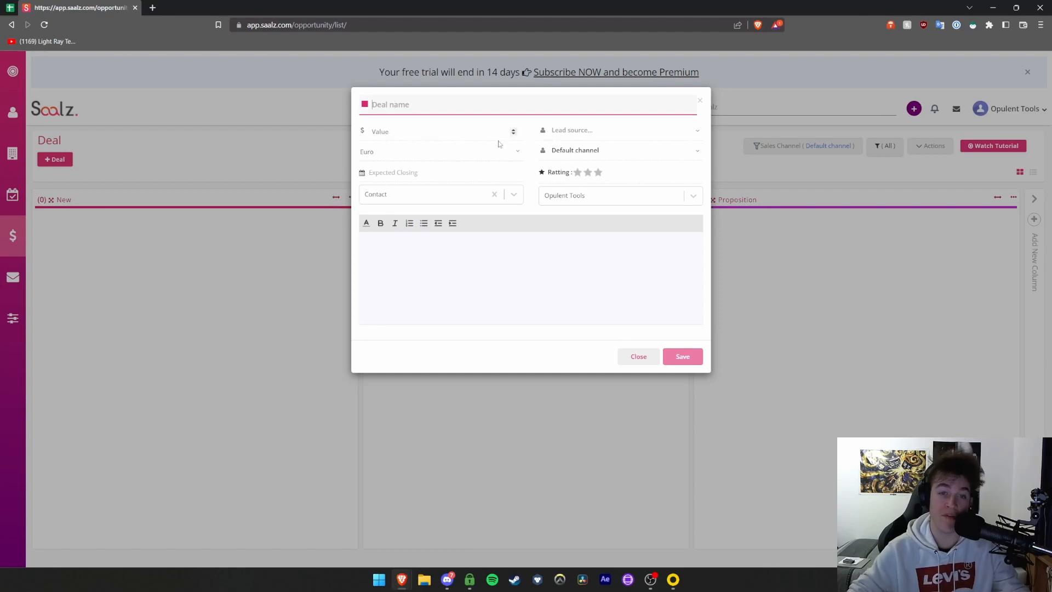
pyautogui.click(699, 100)
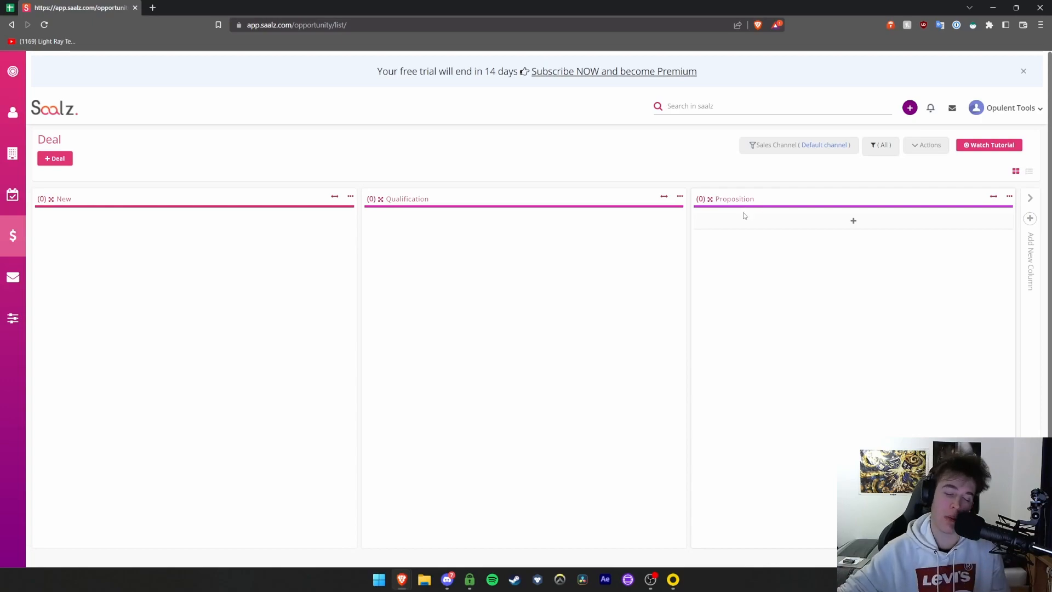
# Add a new column named "Completed" to the deal board after Proposition
pyautogui.click(1034, 220)
pyautogui.click(824, 198)
pyautogui.write('Complteex')
pyautogui.press('BackSpace')
pyautogui.press('BackSpace')
pyautogui.press('BackSpace')
pyautogui.write('eted')
pyautogui.click(811, 215)
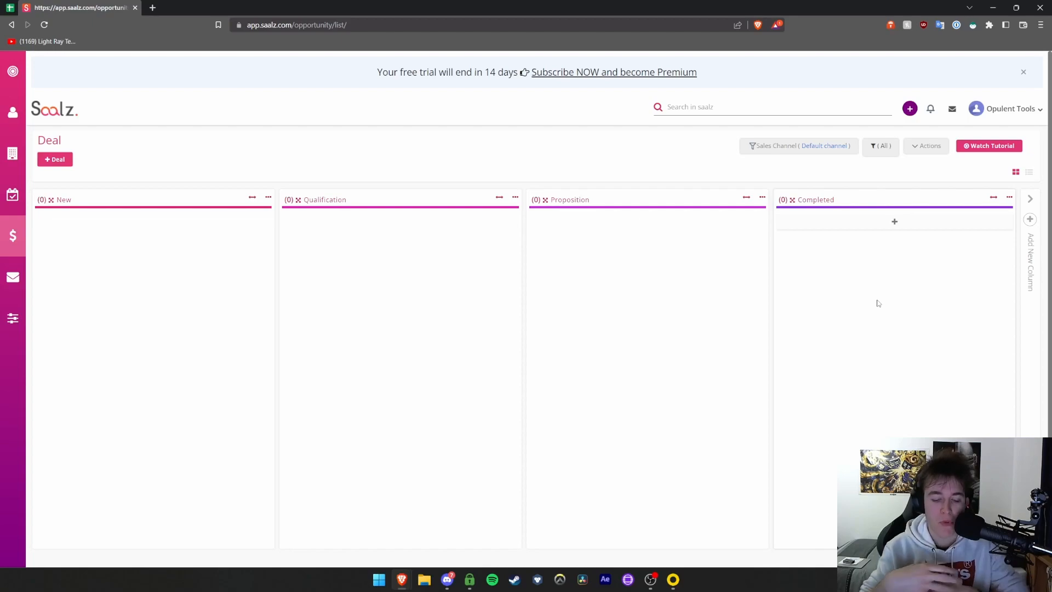
# Open the e-mail section and read the Email sync page's feature list, including the supported e-mail providers
pyautogui.rightClick(813, 256)
pyautogui.click(626, 153)
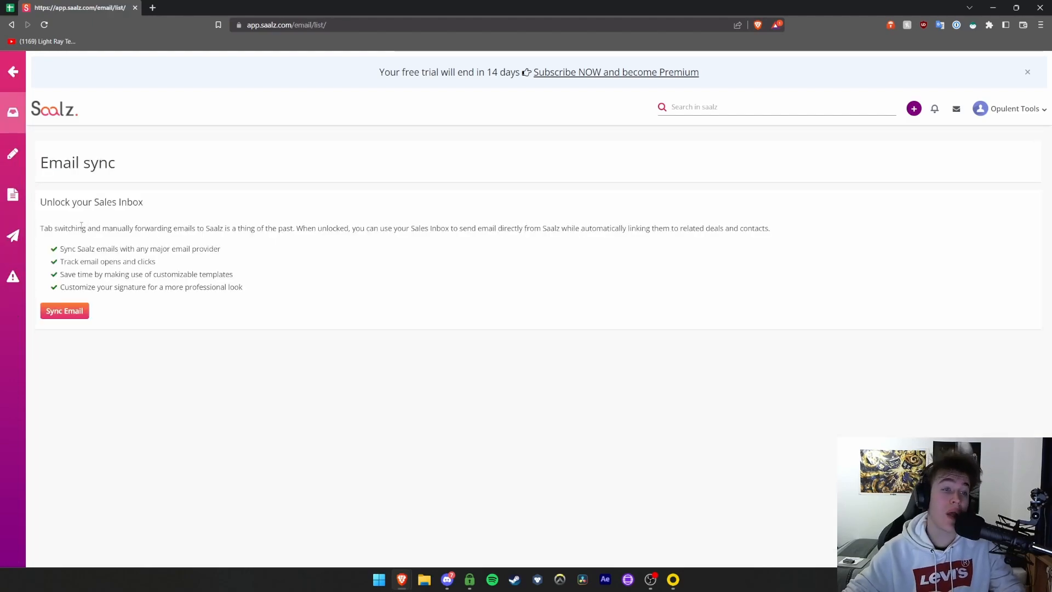
pyautogui.moveTo(41, 157); pyautogui.dragTo(134, 183)
pyautogui.moveTo(64, 250); pyautogui.dragTo(278, 250)
pyautogui.click(107, 249)
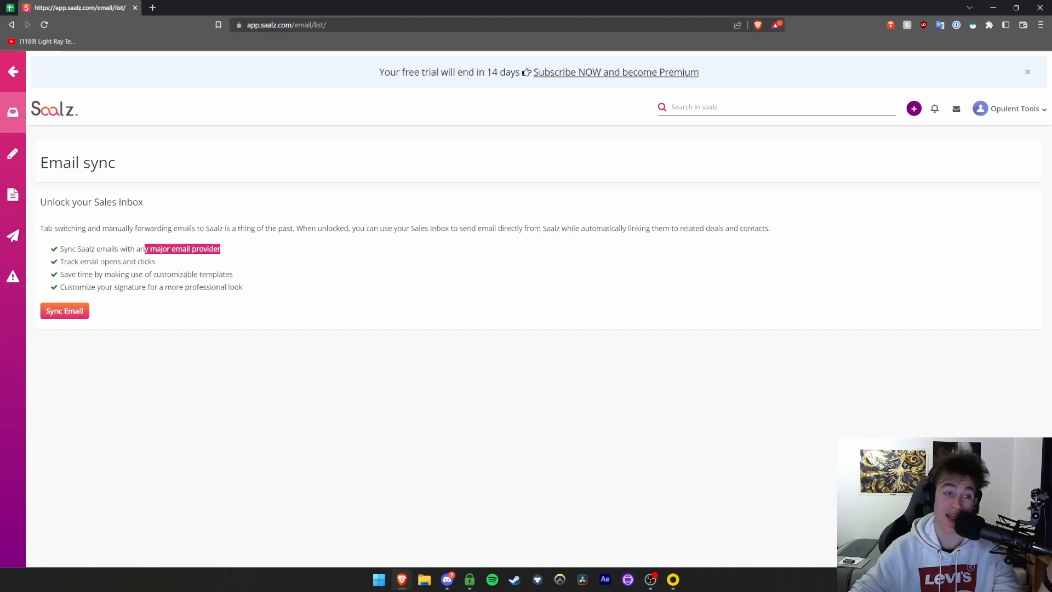
# Start the e-mail sync, view the form for integrating an e-mail account and return to Saalz without filling it in
pyautogui.click(58, 317)
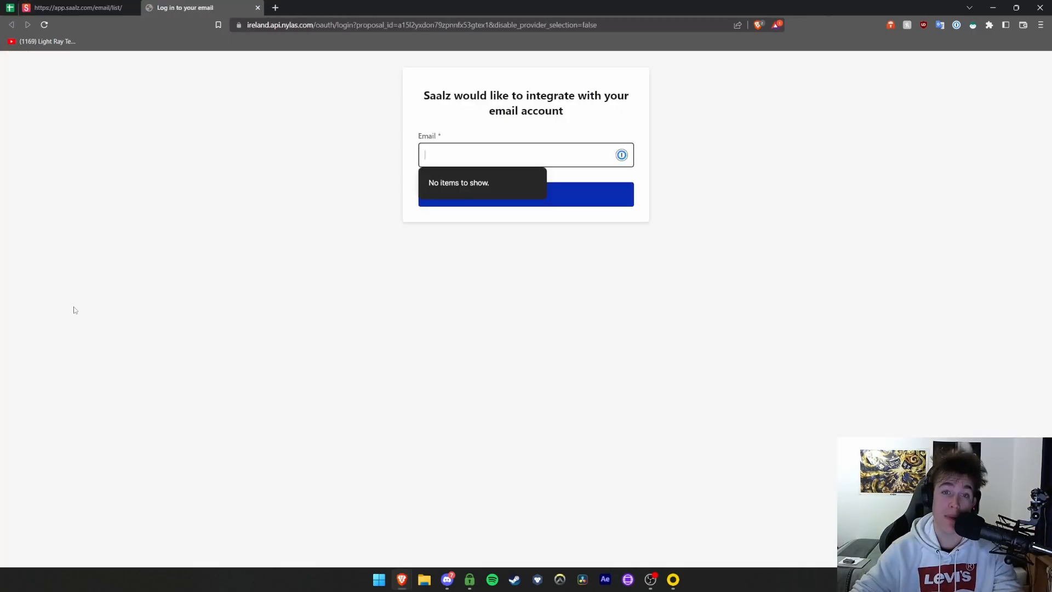
pyautogui.moveTo(423, 96); pyautogui.dragTo(472, 150)
pyautogui.click(449, 157)
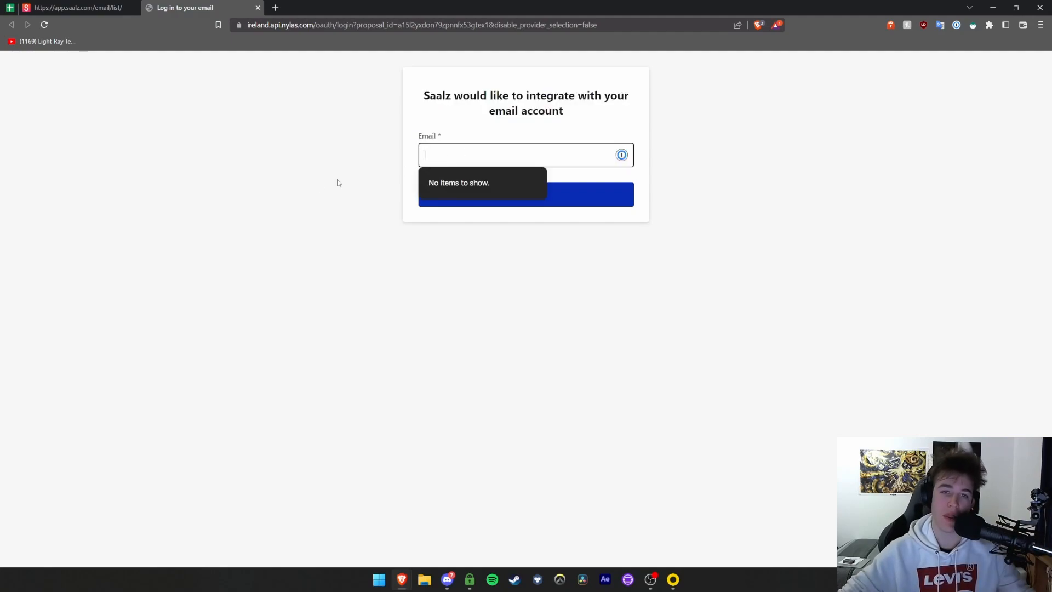
pyautogui.click(293, 193)
pyautogui.click(87, 8)
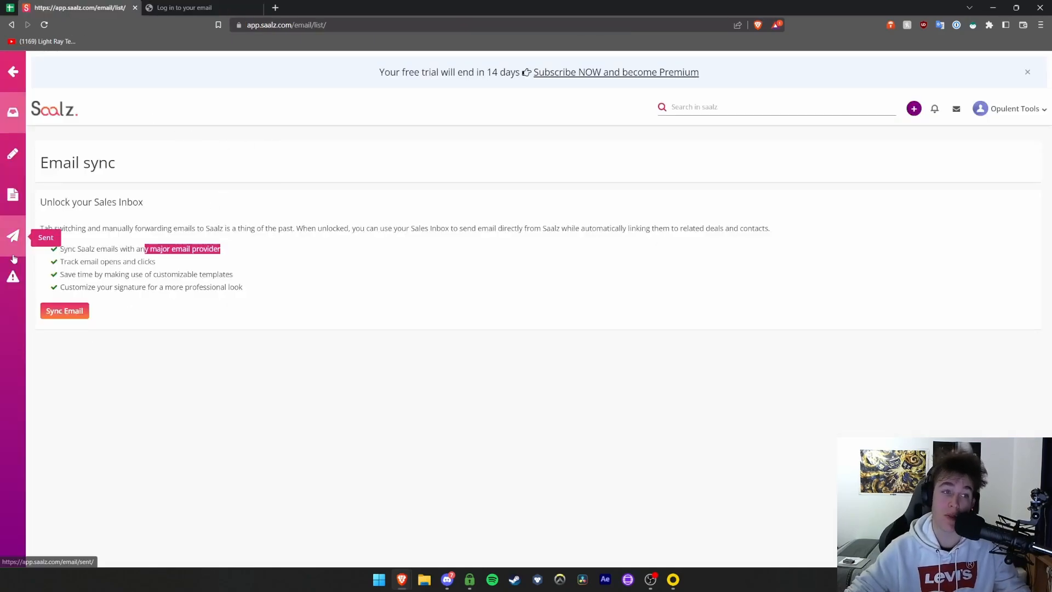
# Look through the compose, drafts, sent and spam pages of the e-mail section and return to the inbox
pyautogui.click(17, 156)
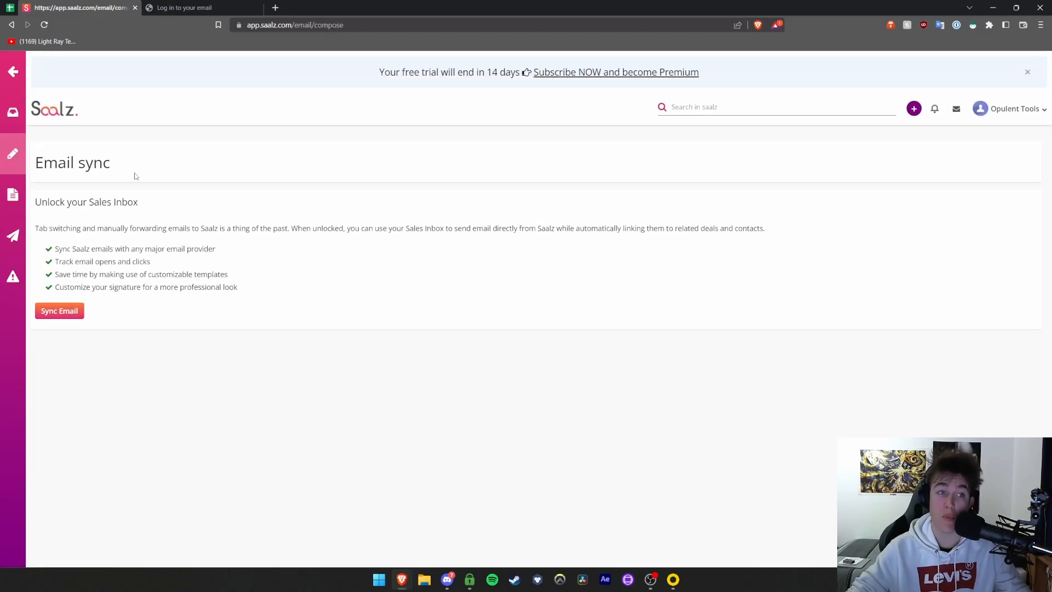
pyautogui.click(13, 196)
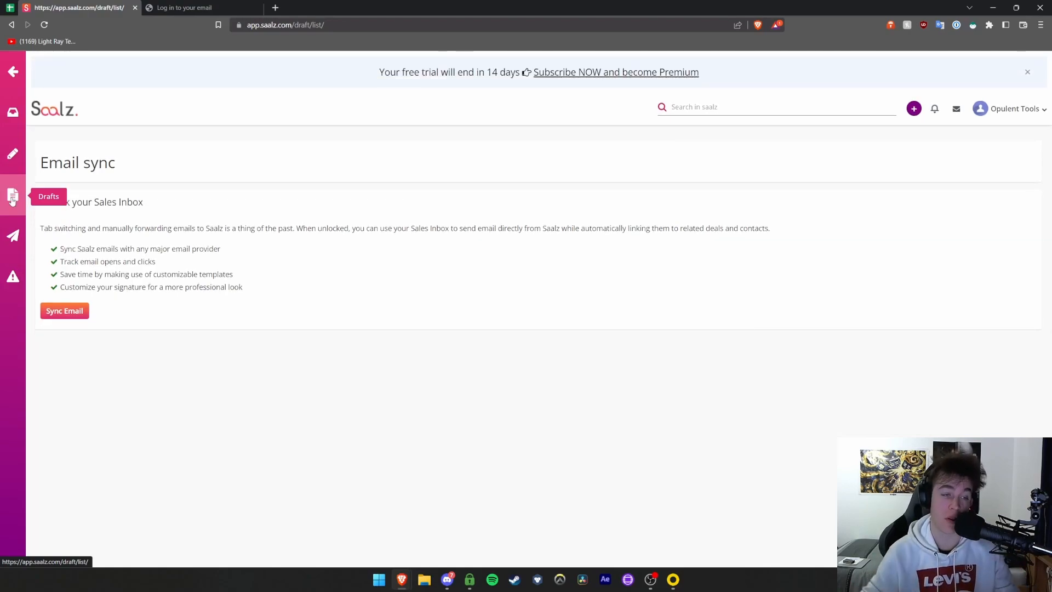
pyautogui.click(13, 236)
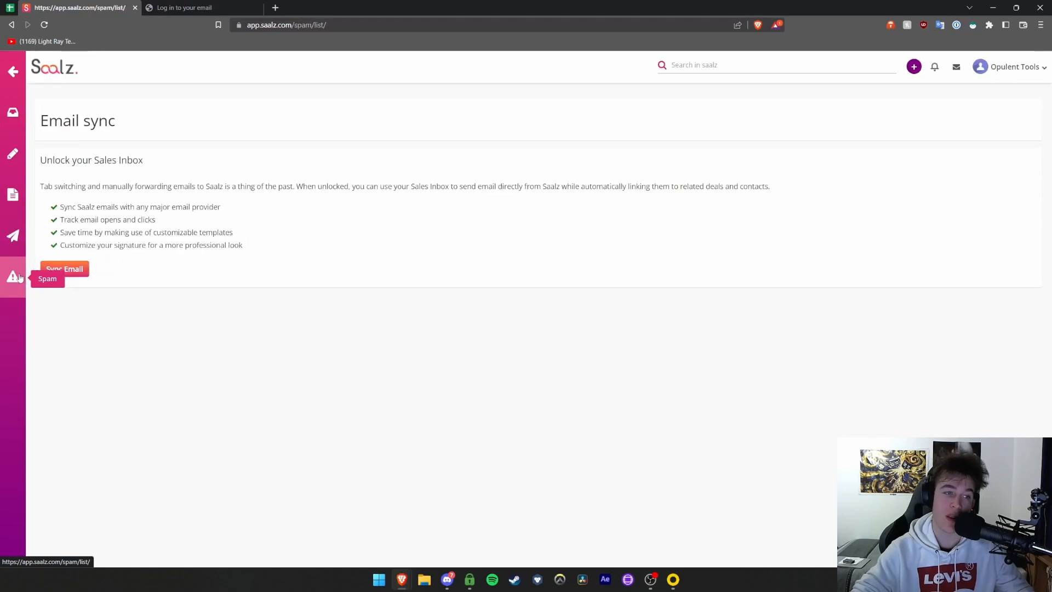
pyautogui.click(13, 277)
pyautogui.click(13, 114)
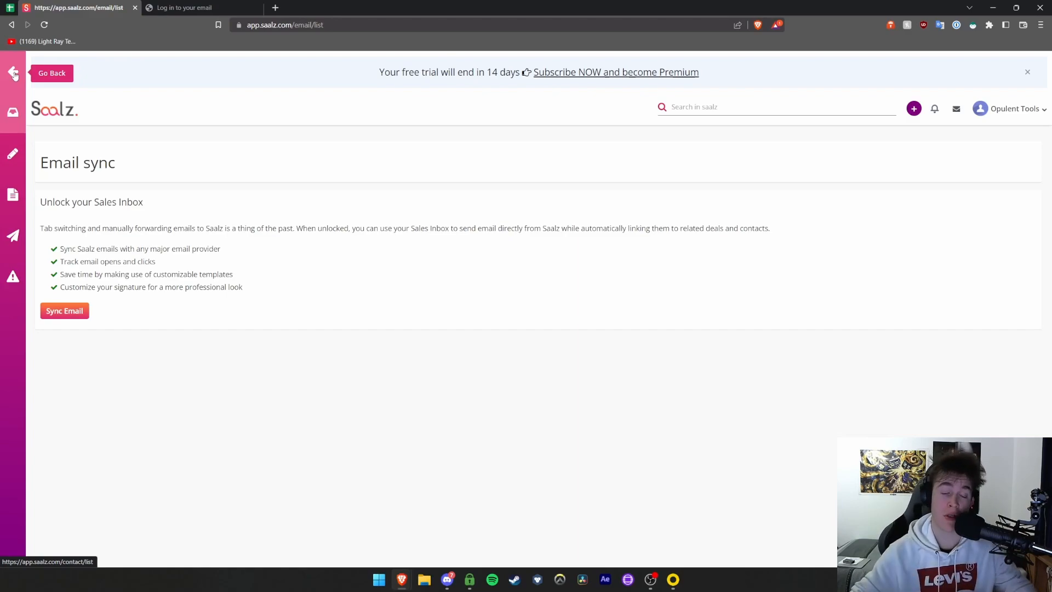
# Leave the e-mail section, open the Visibility settings and examine who can see items created by users
pyautogui.click(14, 73)
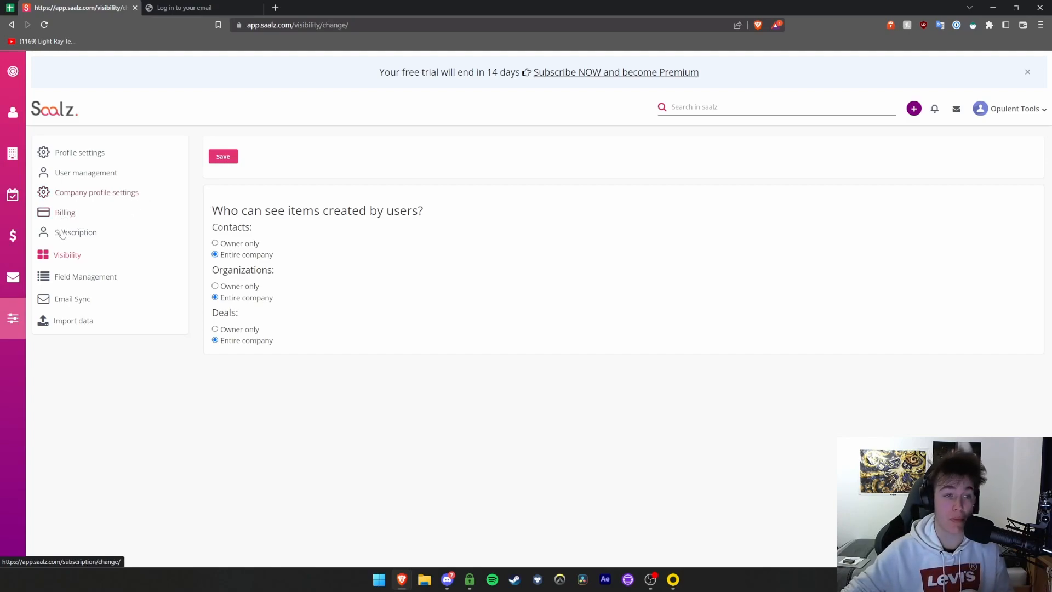
pyautogui.moveTo(212, 210); pyautogui.dragTo(425, 212)
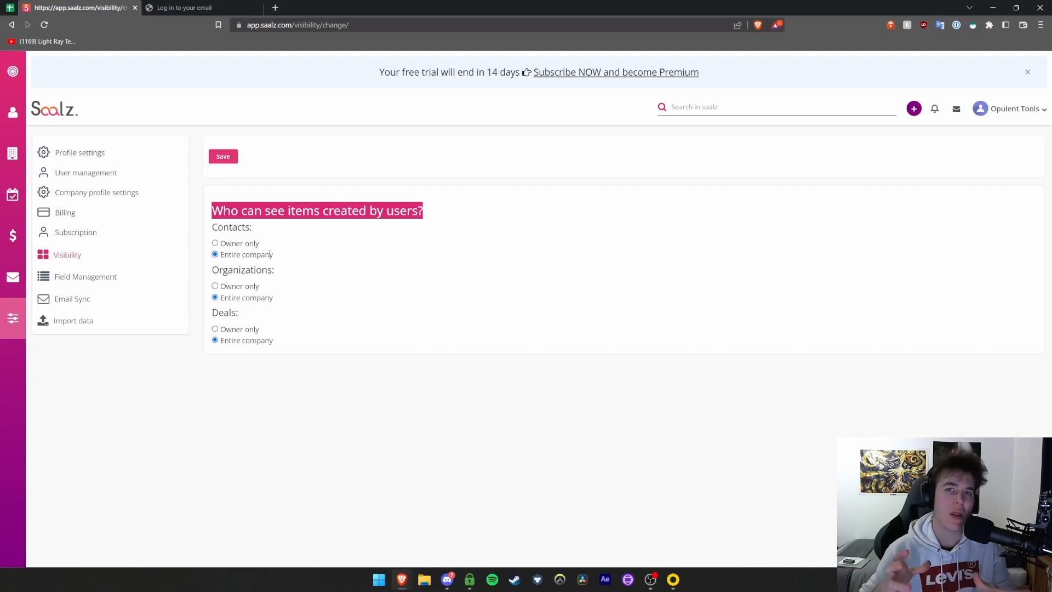